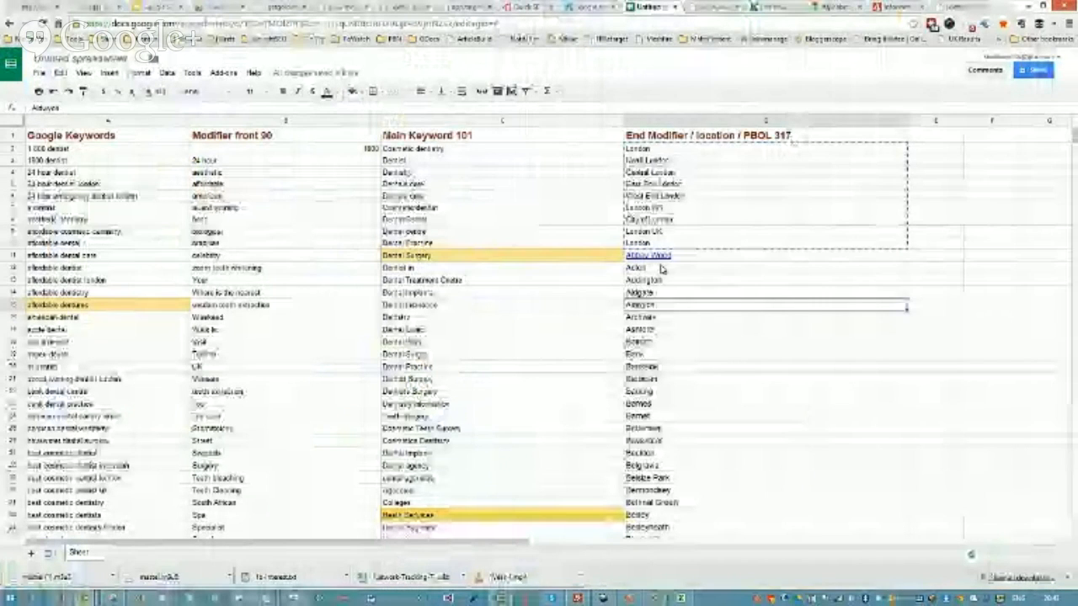
Step: Look through the alphabetical list of London towns and areas on the London Online page
{"action": "left_click", "coordinate": [960, 7]}
{"action": "scroll", "coordinate": [638, 313], "scroll_direction": "down", "scroll_amount": 3}
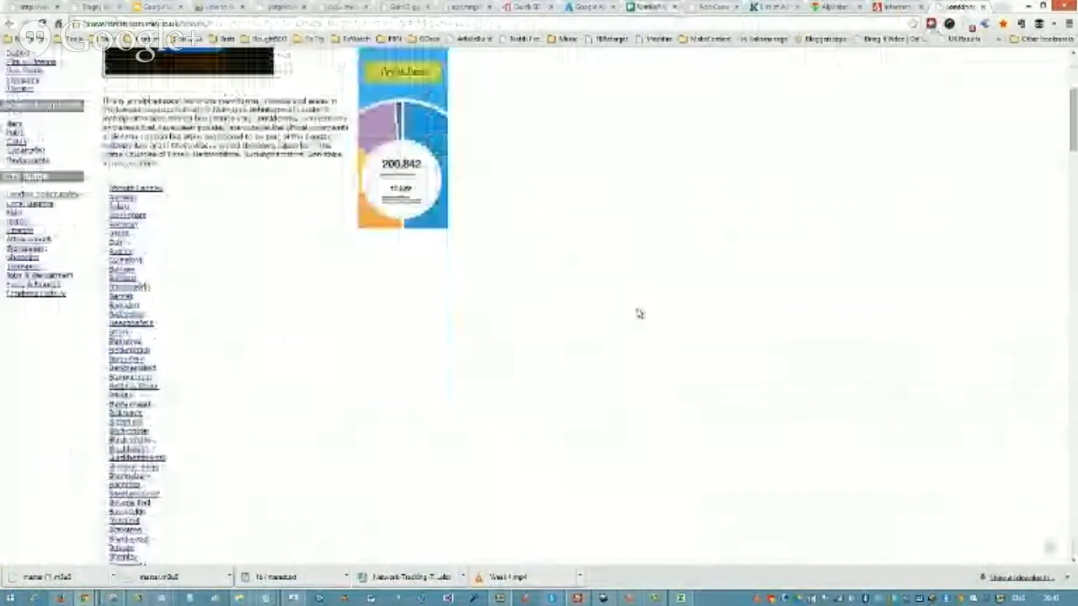
{"action": "scroll", "coordinate": [638, 314], "scroll_direction": "up", "scroll_amount": 3}
{"action": "scroll", "coordinate": [712, 399], "scroll_direction": "down", "scroll_amount": 4}
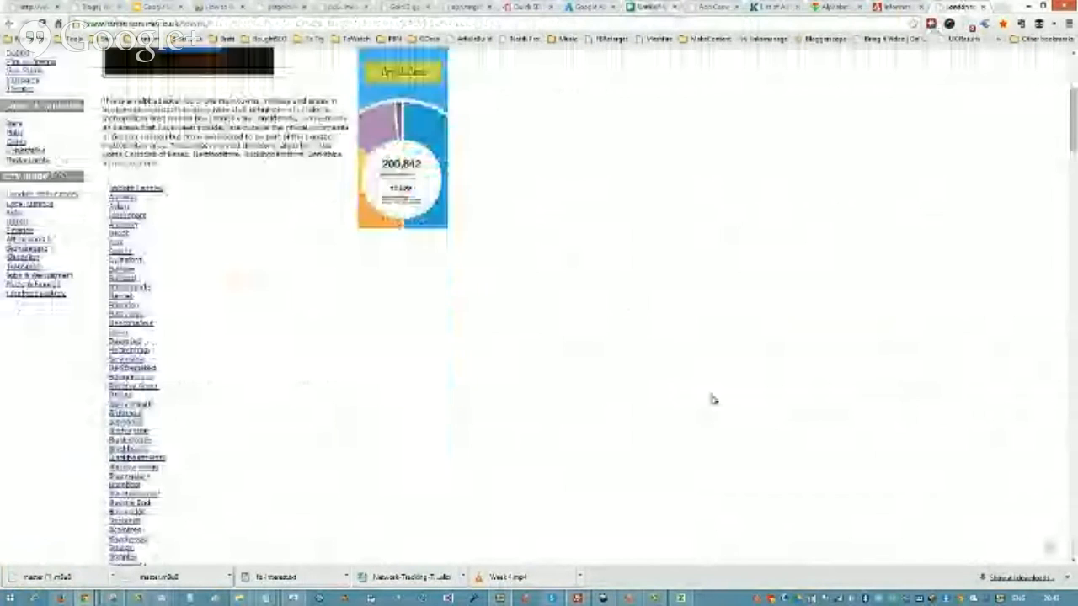
{"action": "scroll", "coordinate": [228, 306], "scroll_direction": "down", "scroll_amount": 20}
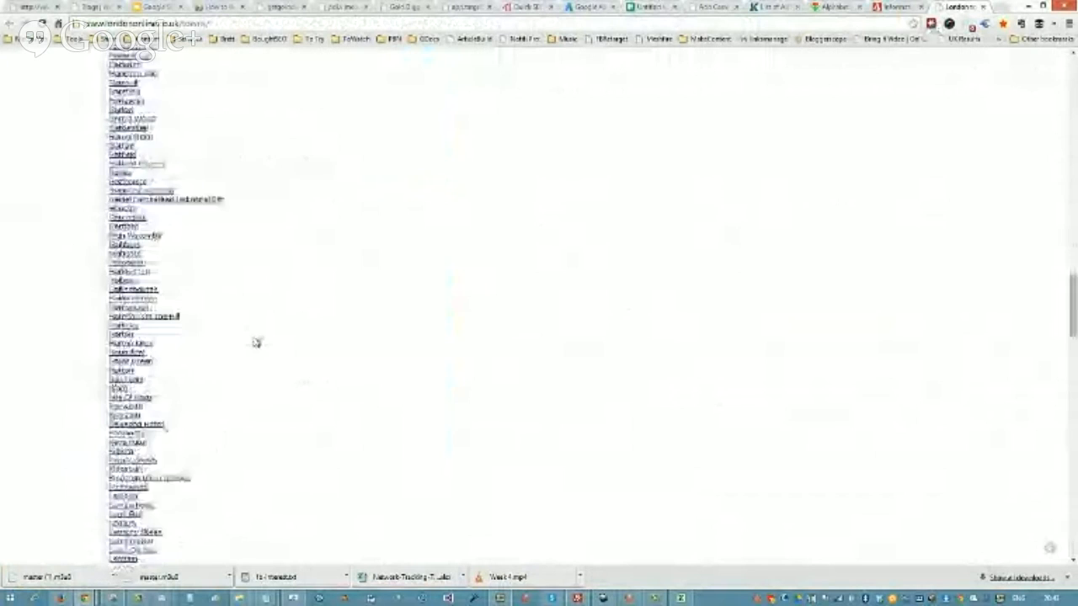
{"action": "scroll", "coordinate": [258, 344], "scroll_direction": "down", "scroll_amount": 5}
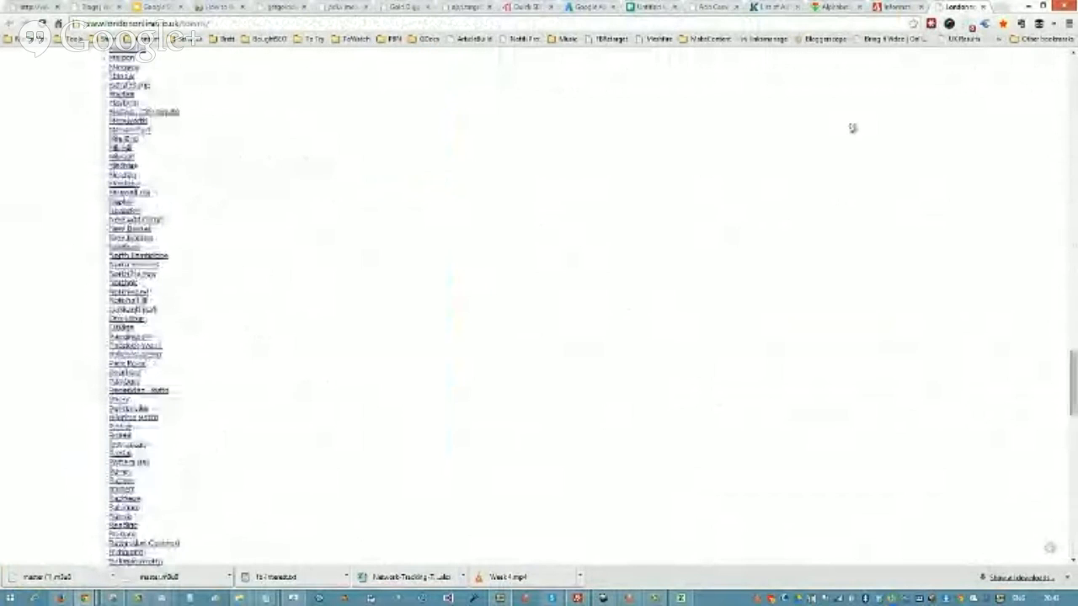
Step: Look through the two-column list of towns on the Information Britain page
{"action": "left_click", "coordinate": [894, 6]}
{"action": "scroll", "coordinate": [422, 261], "scroll_direction": "down", "scroll_amount": 4}
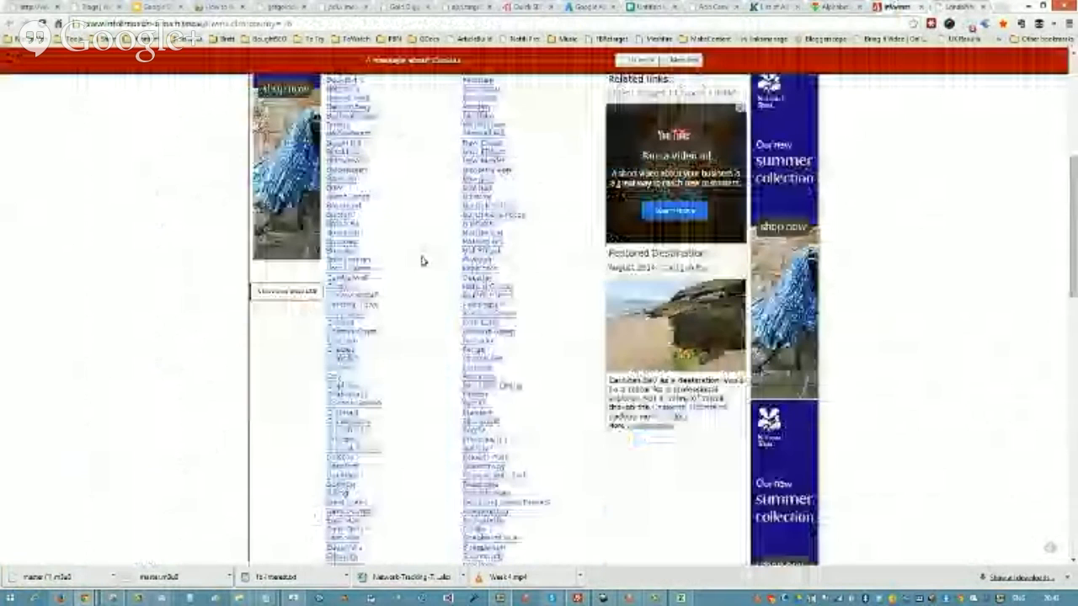
{"action": "scroll", "coordinate": [422, 261], "scroll_direction": "down", "scroll_amount": 3}
Step: Review the Modifier front, Main Keyword and End Modifier / location columns in the keyword spreadsheet
{"action": "left_click", "coordinate": [665, 8]}
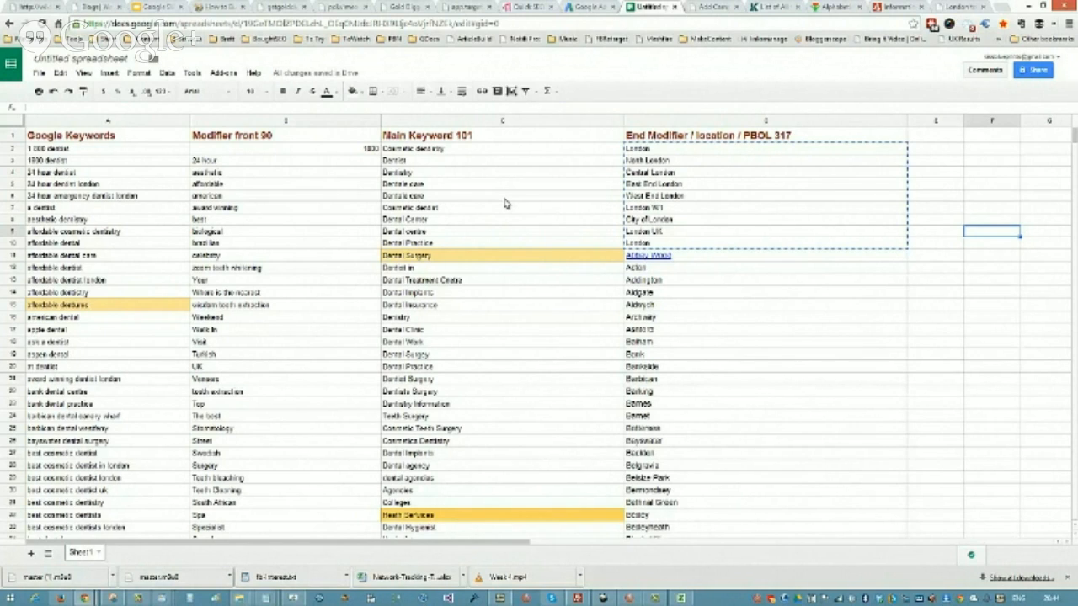
{"action": "left_click", "coordinate": [857, 317]}
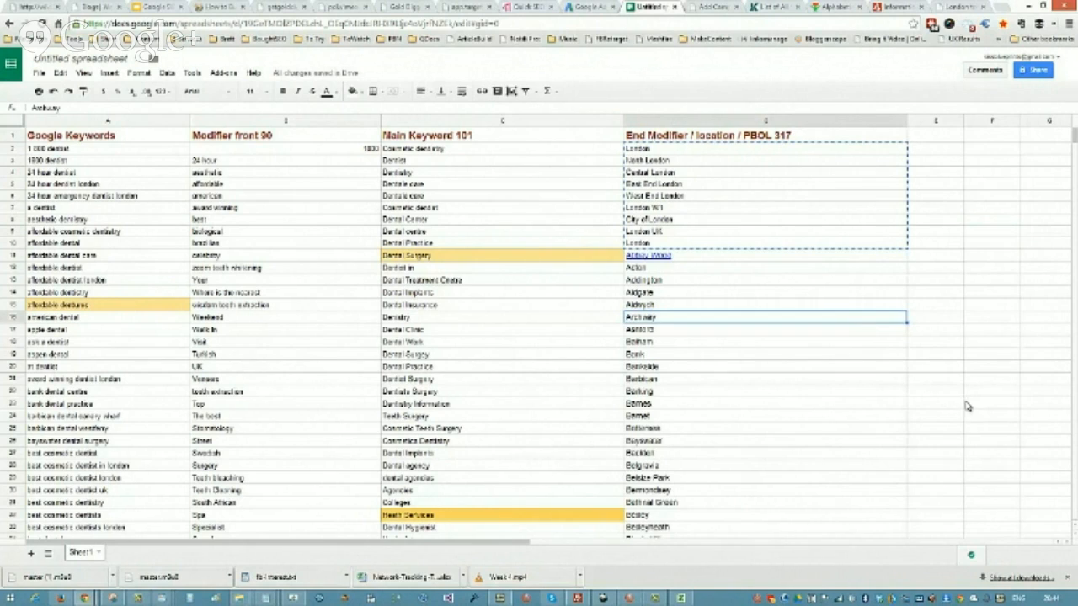
{"action": "left_click", "coordinate": [832, 392]}
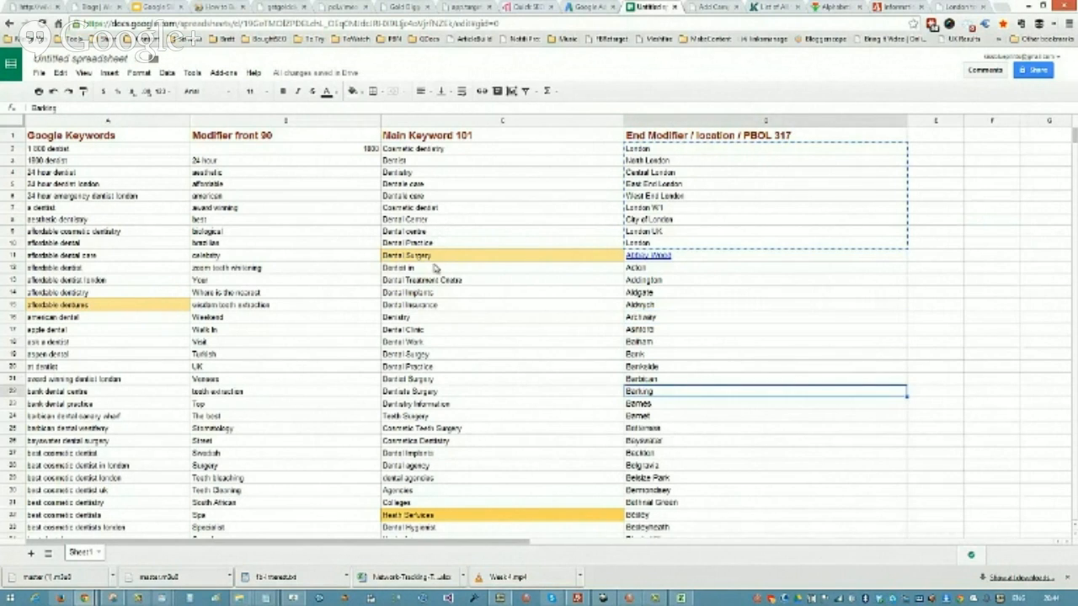
{"action": "left_click", "coordinate": [258, 161]}
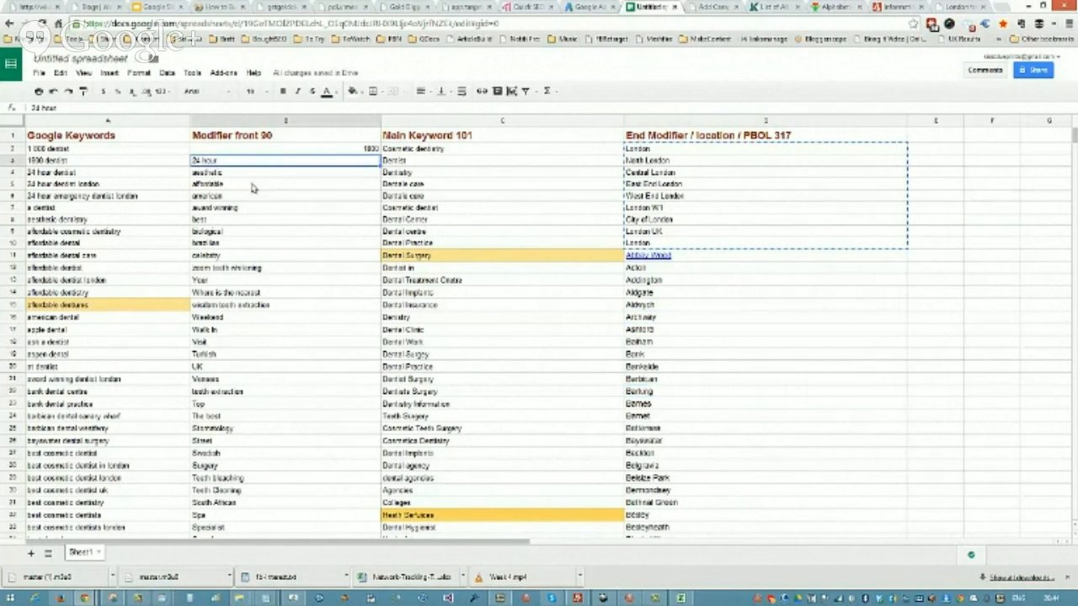
{"action": "left_click", "coordinate": [256, 208]}
{"action": "left_click", "coordinate": [254, 268]}
{"action": "left_click", "coordinate": [269, 341]}
{"action": "left_click", "coordinate": [252, 431]}
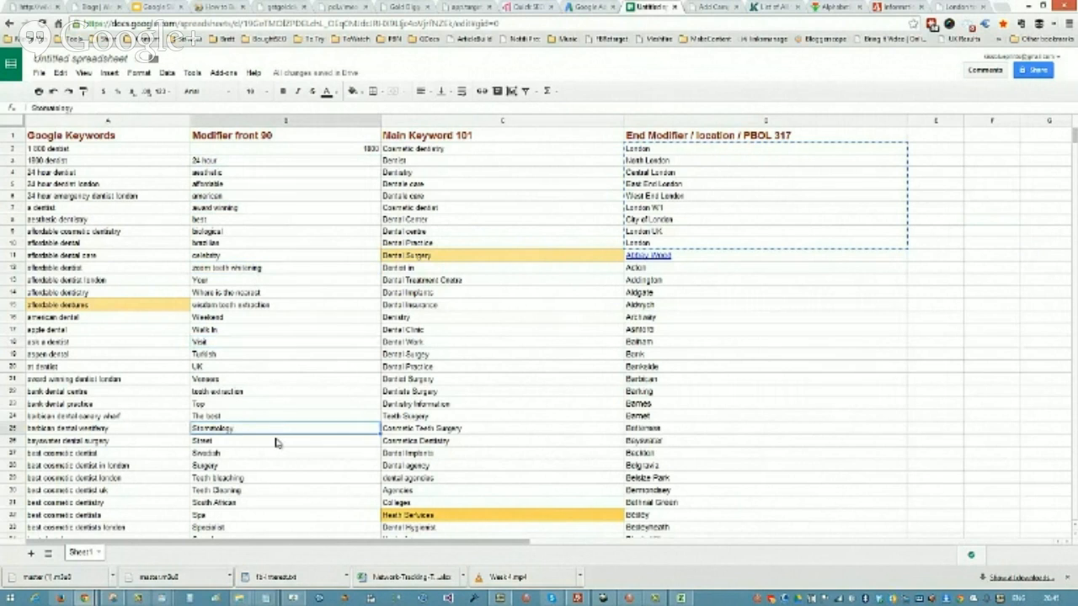
{"action": "left_click", "coordinate": [507, 166]}
{"action": "left_click", "coordinate": [504, 214]}
{"action": "left_click", "coordinate": [504, 294]}
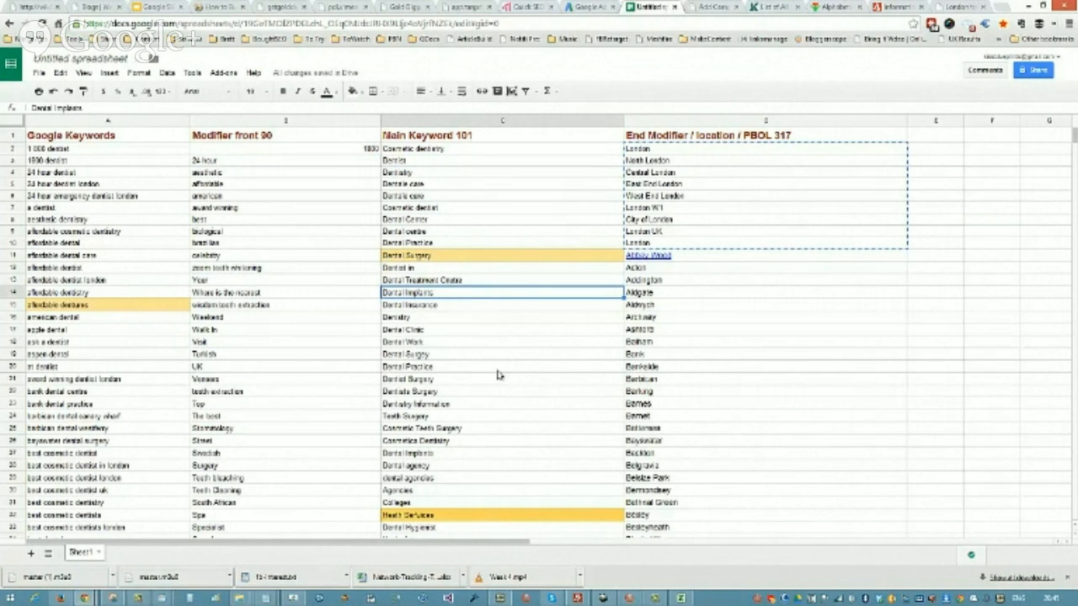
{"action": "left_click", "coordinate": [837, 152]}
{"action": "left_click", "coordinate": [833, 165]}
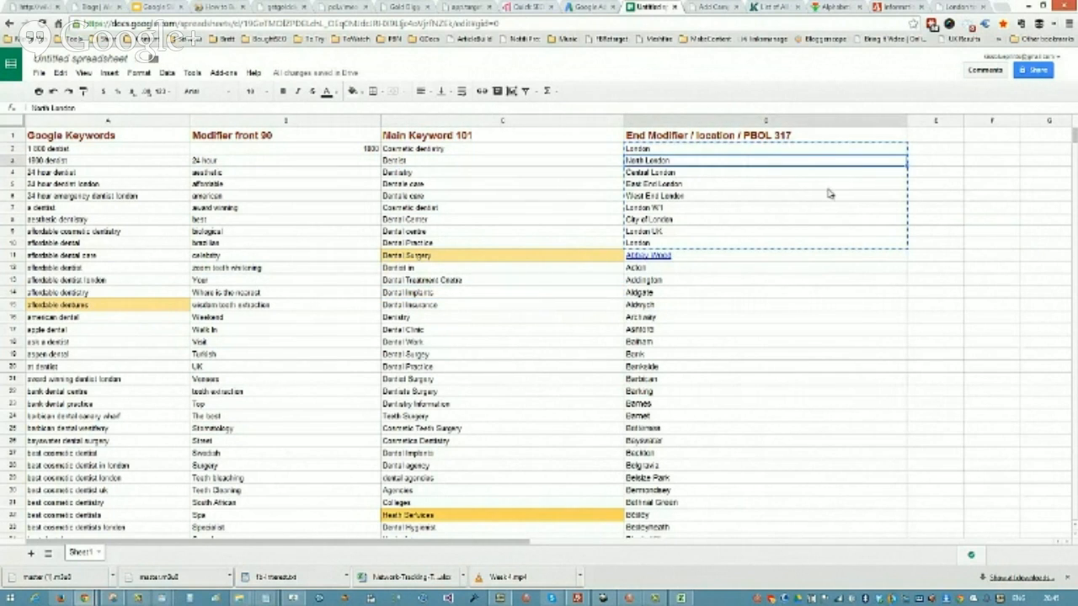
{"action": "left_click", "coordinate": [826, 220]}
{"action": "left_click", "coordinate": [817, 255]}
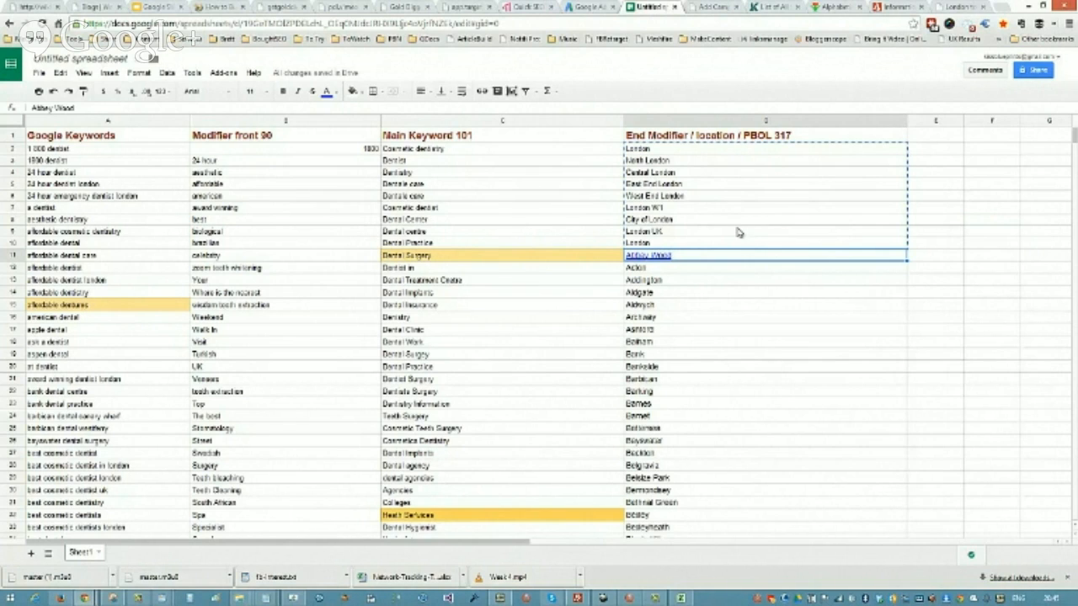
{"action": "left_click", "coordinate": [534, 149]}
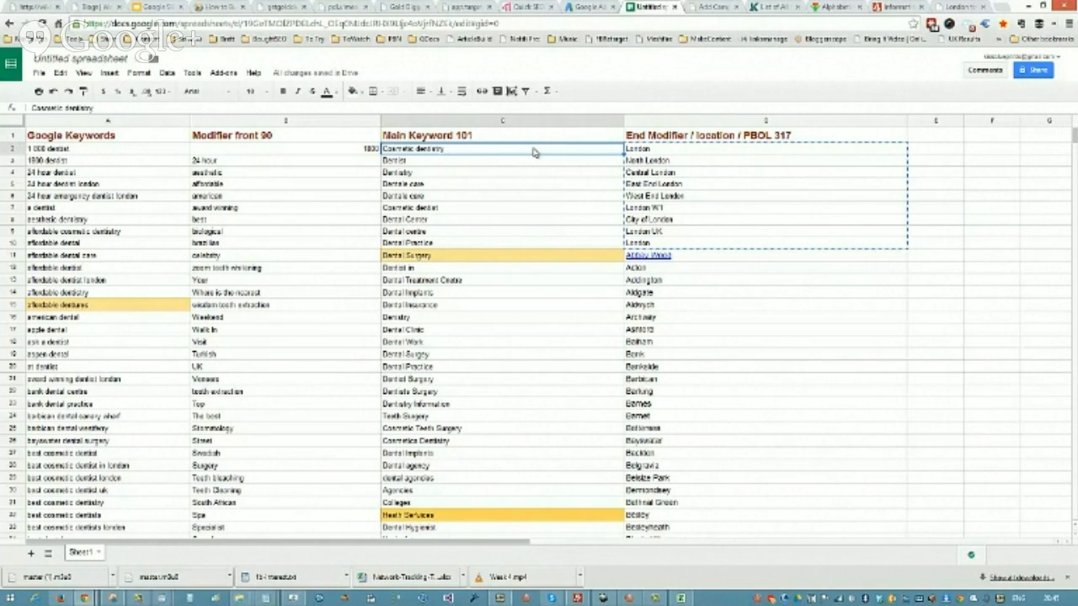
Step: Delete the whole plan containing the Dentist London ad group in AdWords Keyword Planner and view the ad group ideas
{"action": "left_click", "coordinate": [595, 8]}
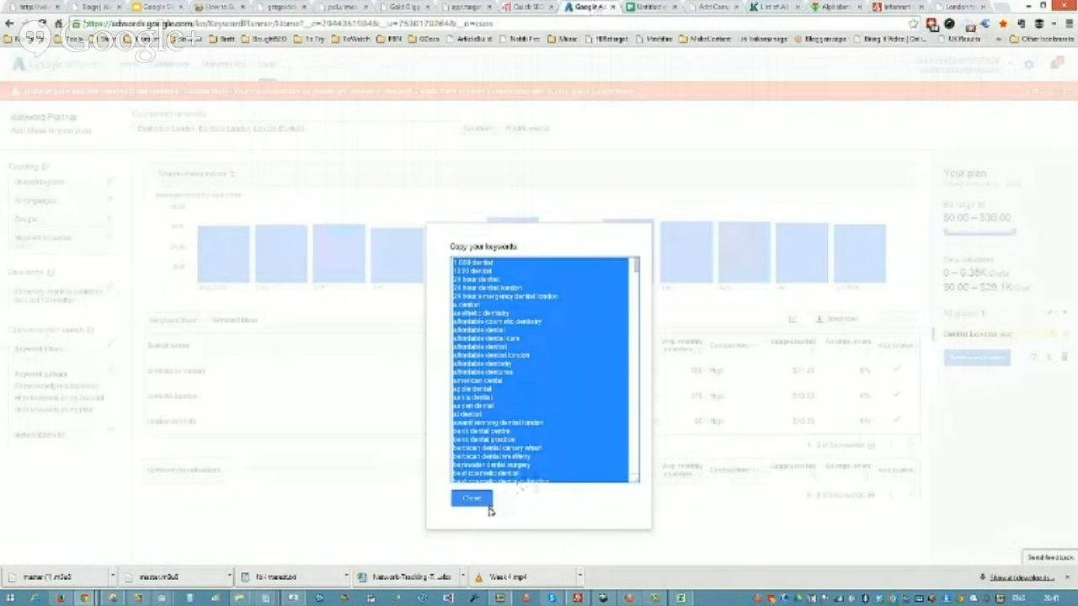
{"action": "left_click", "coordinate": [489, 508]}
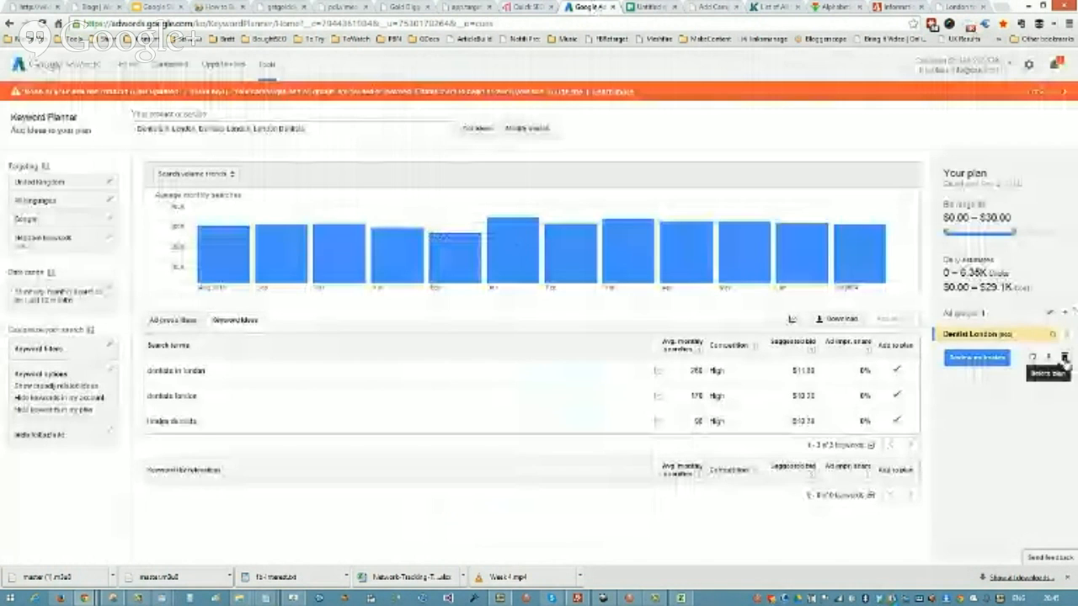
{"action": "left_click", "coordinate": [1064, 359]}
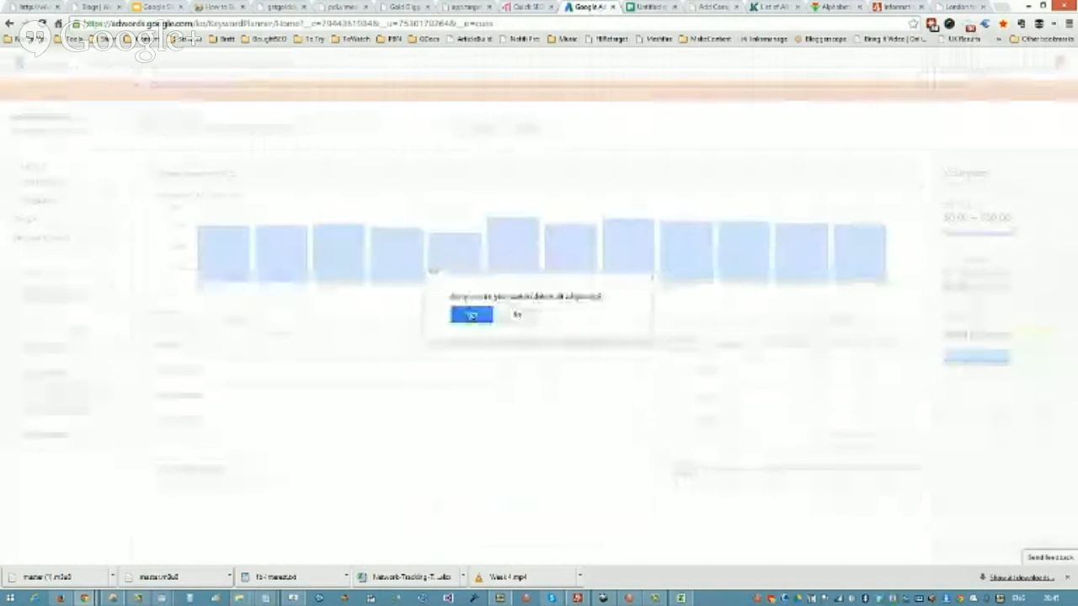
{"action": "left_click", "coordinate": [472, 315]}
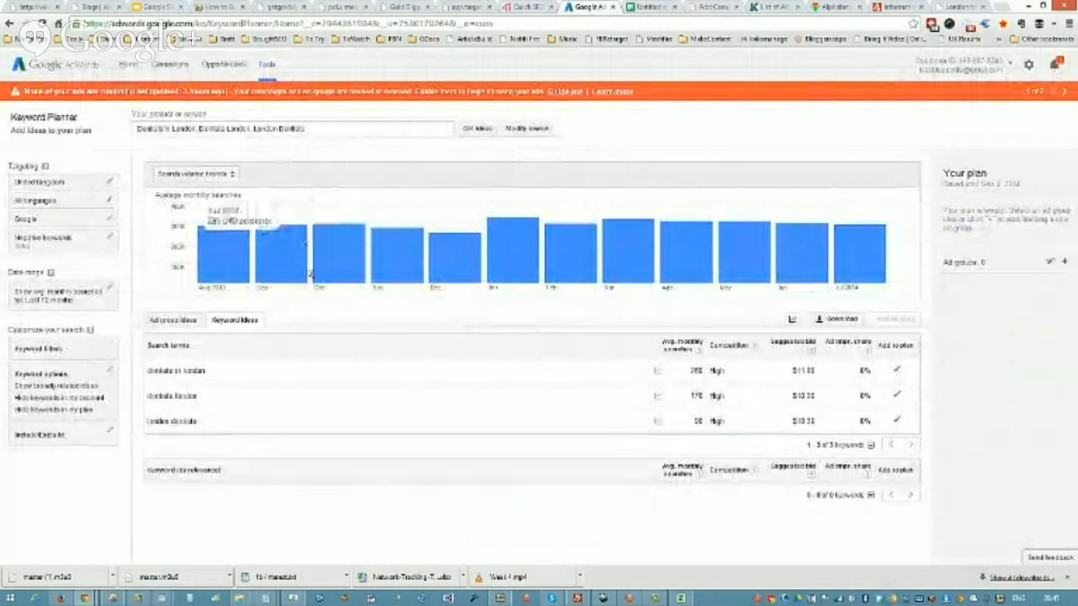
{"action": "left_click", "coordinate": [172, 320]}
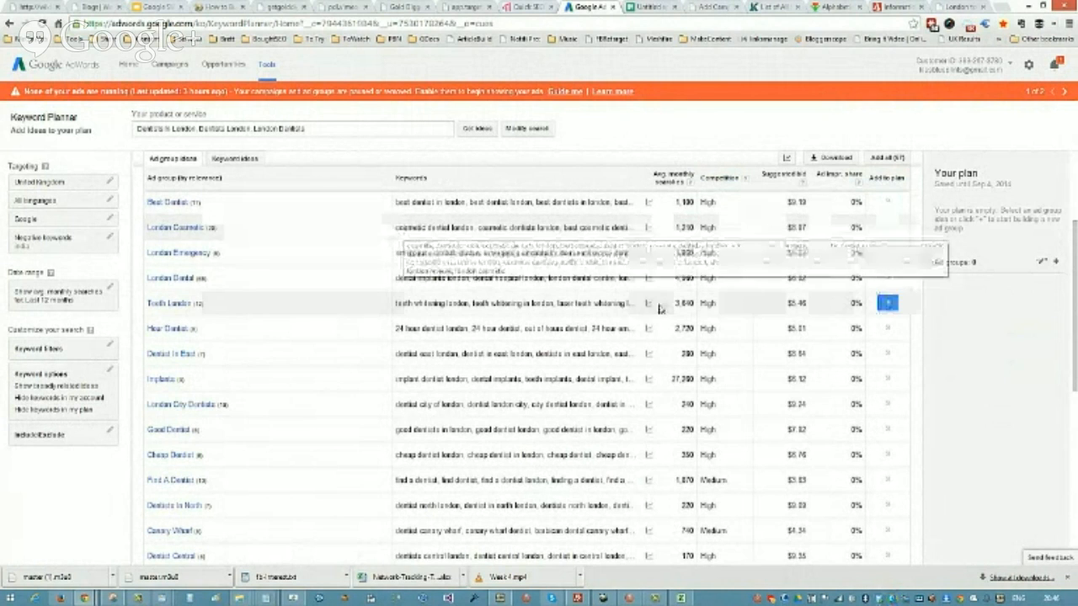
Step: Return to the keyword spreadsheet, calculate 90 × 101 × 317 in Calculator, and minimise Calculator
{"action": "left_click", "coordinate": [646, 8]}
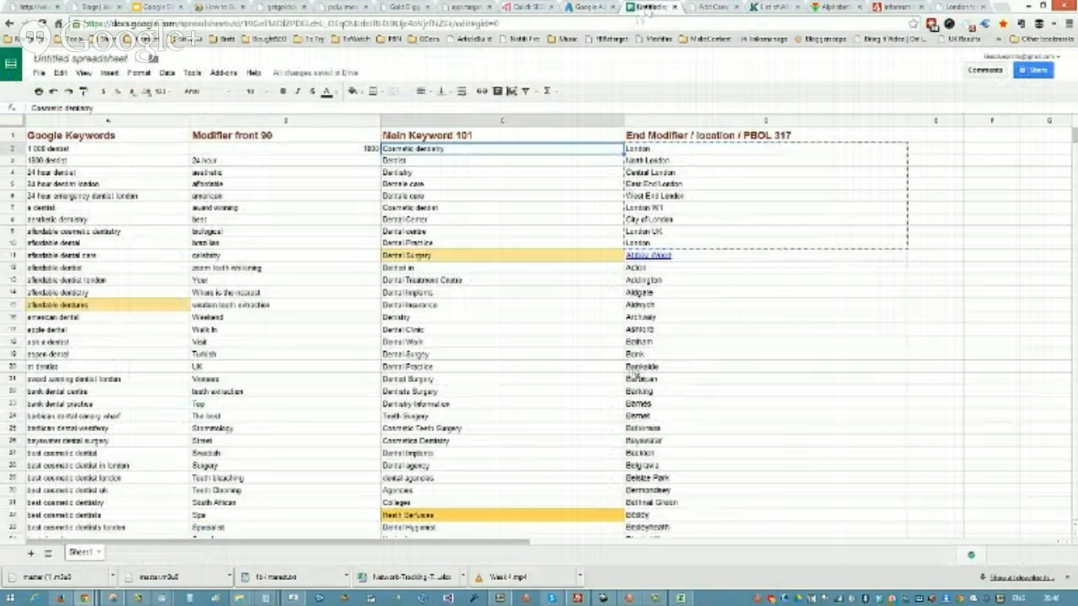
{"action": "left_click", "coordinate": [192, 598]}
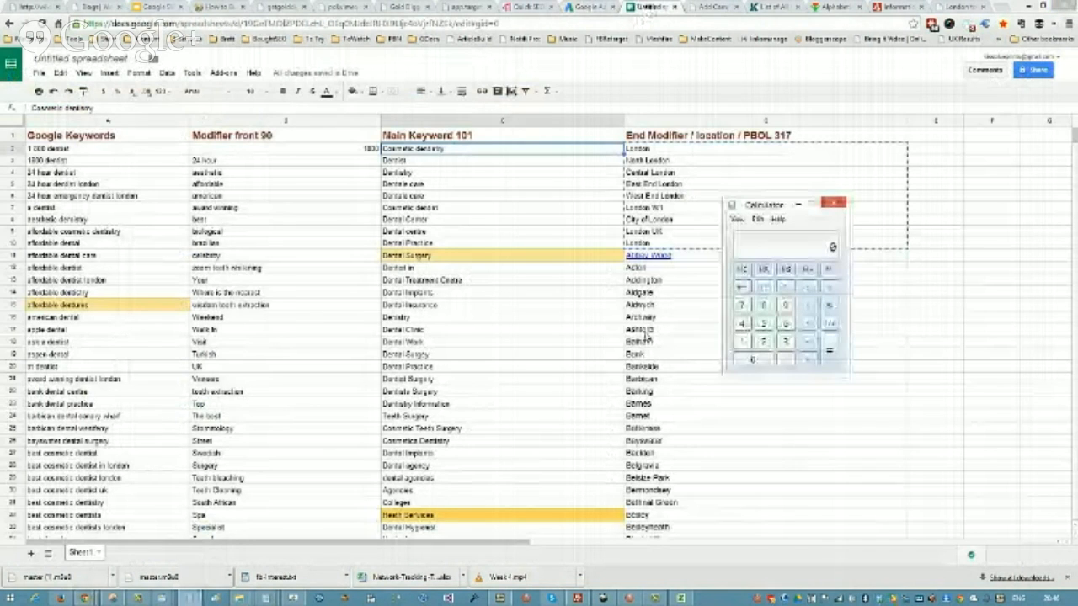
{"action": "left_click_drag", "start_coordinate": [758, 205], "coordinate": [844, 127]}
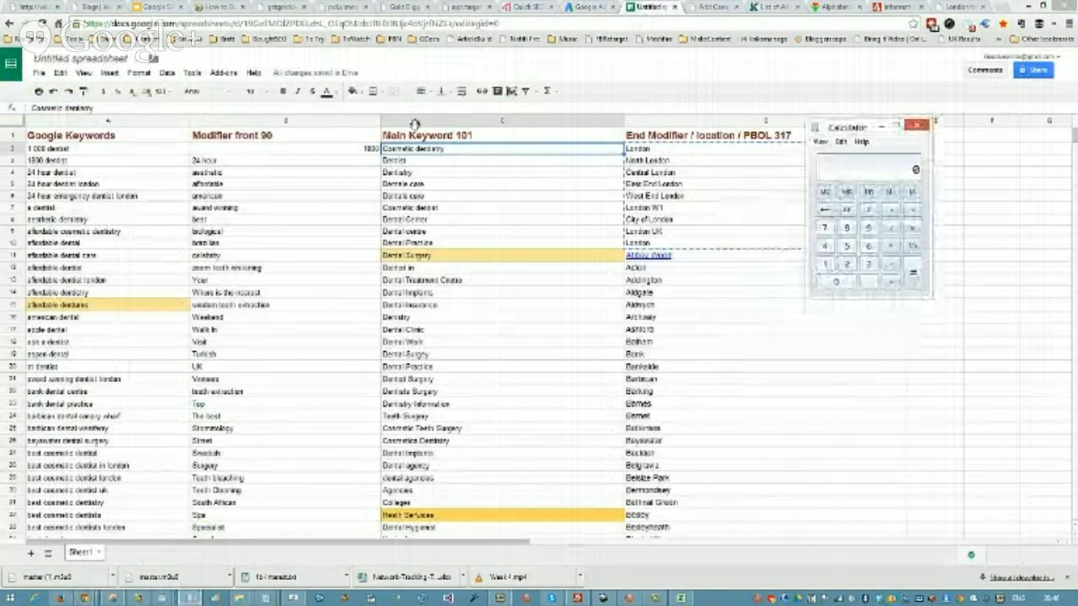
{"action": "left_click", "coordinate": [868, 227]}
{"action": "left_click", "coordinate": [836, 281]}
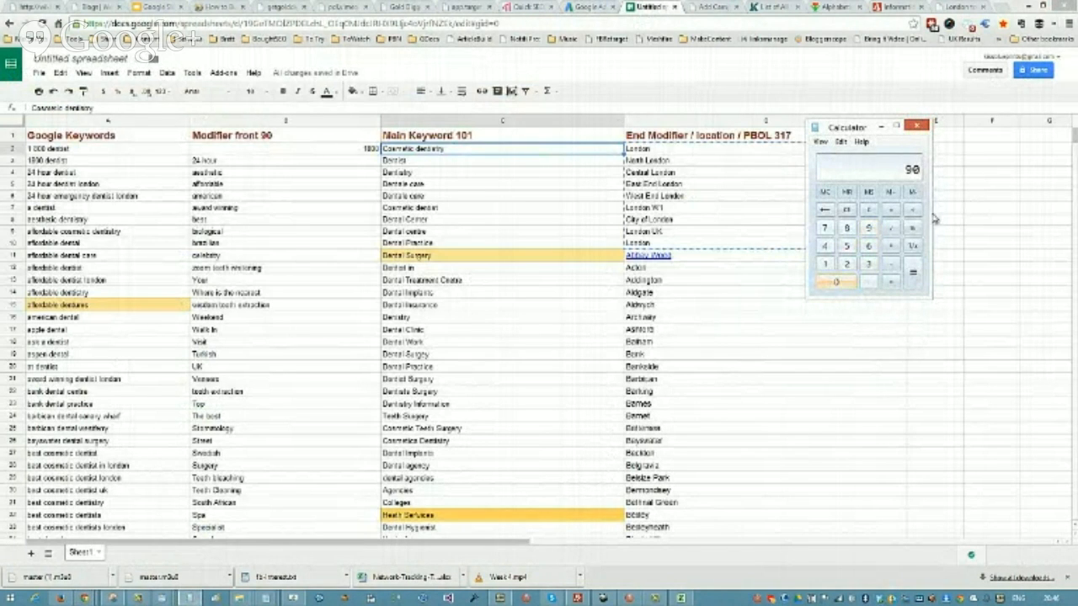
{"action": "left_click", "coordinate": [890, 246]}
{"action": "left_click", "coordinate": [825, 265]}
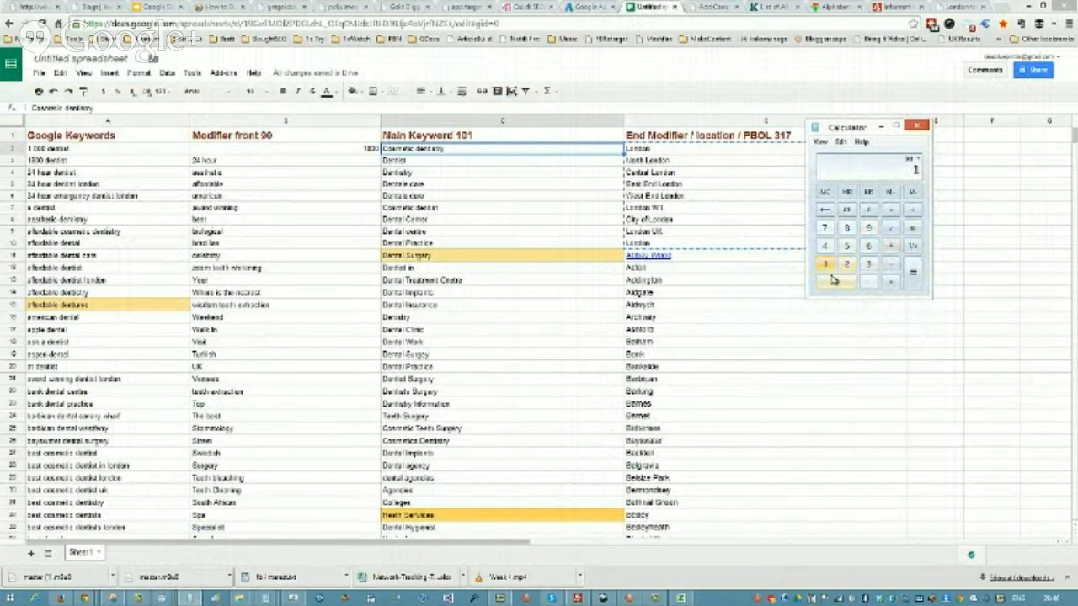
{"action": "left_click", "coordinate": [836, 282]}
{"action": "left_click", "coordinate": [825, 264]}
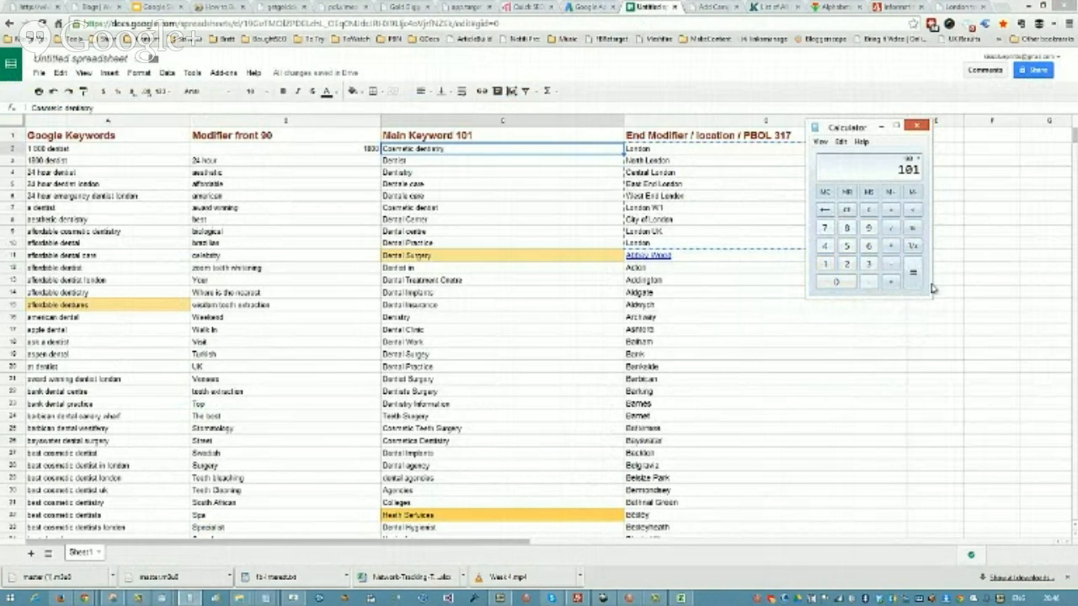
{"action": "left_click", "coordinate": [891, 245]}
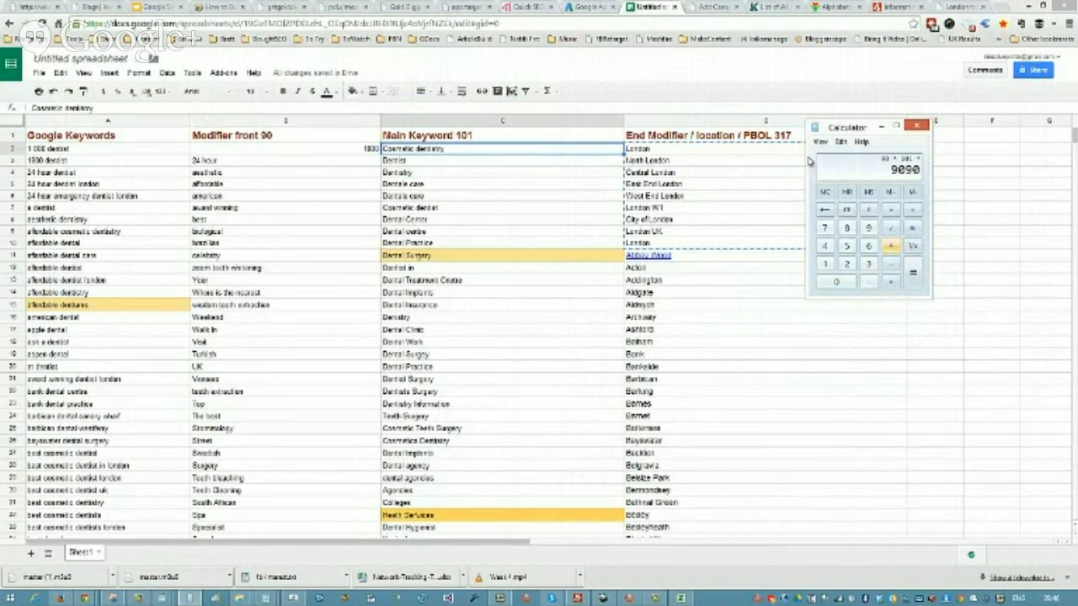
{"action": "left_click", "coordinate": [868, 263]}
{"action": "left_click", "coordinate": [825, 263]}
{"action": "left_click", "coordinate": [825, 228]}
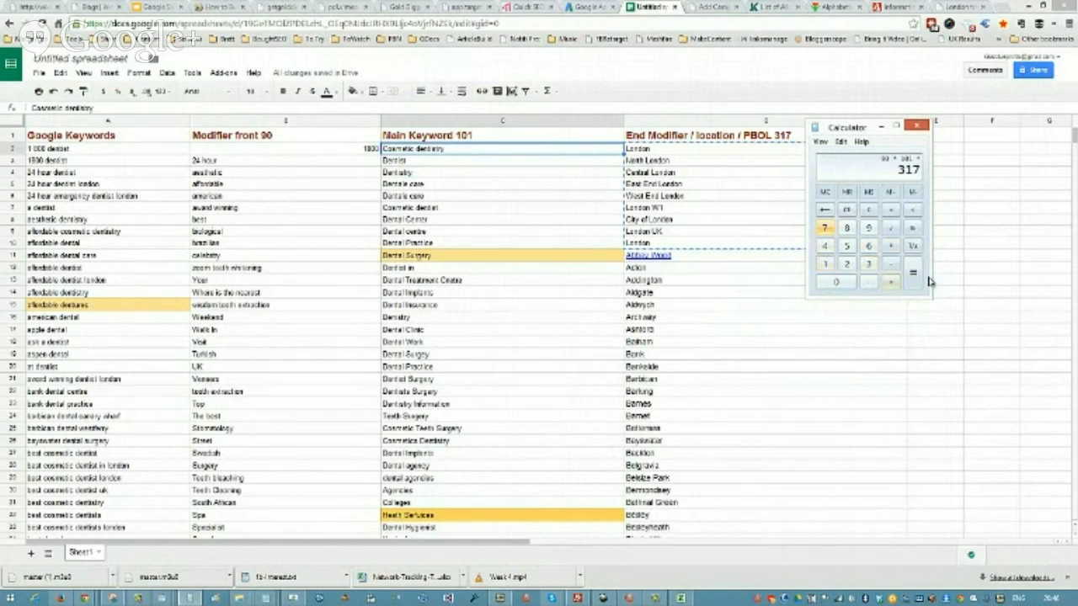
{"action": "left_click", "coordinate": [912, 272]}
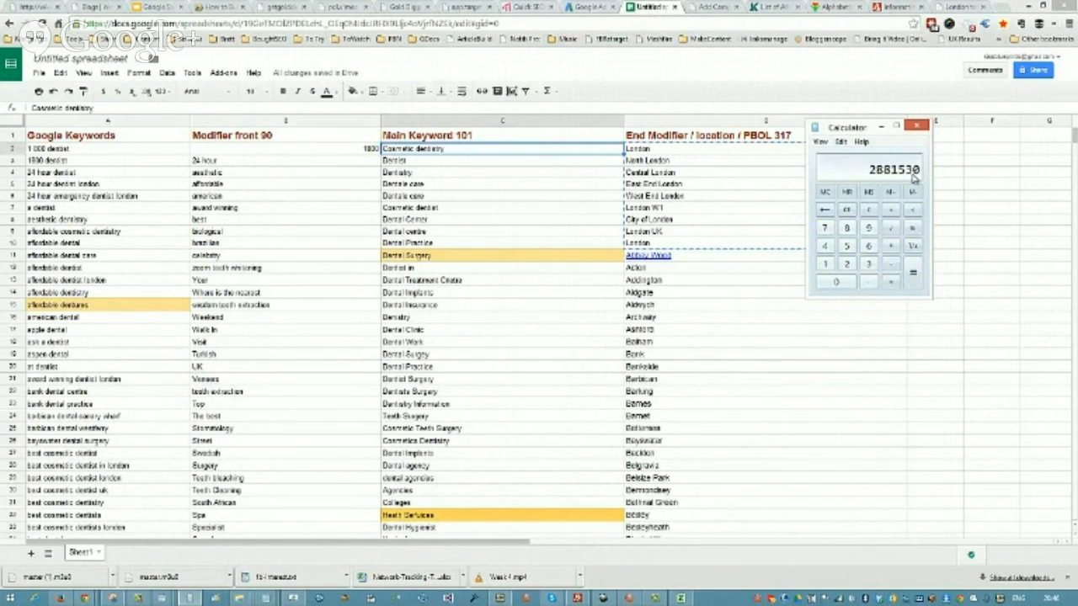
{"action": "left_click", "coordinate": [878, 131]}
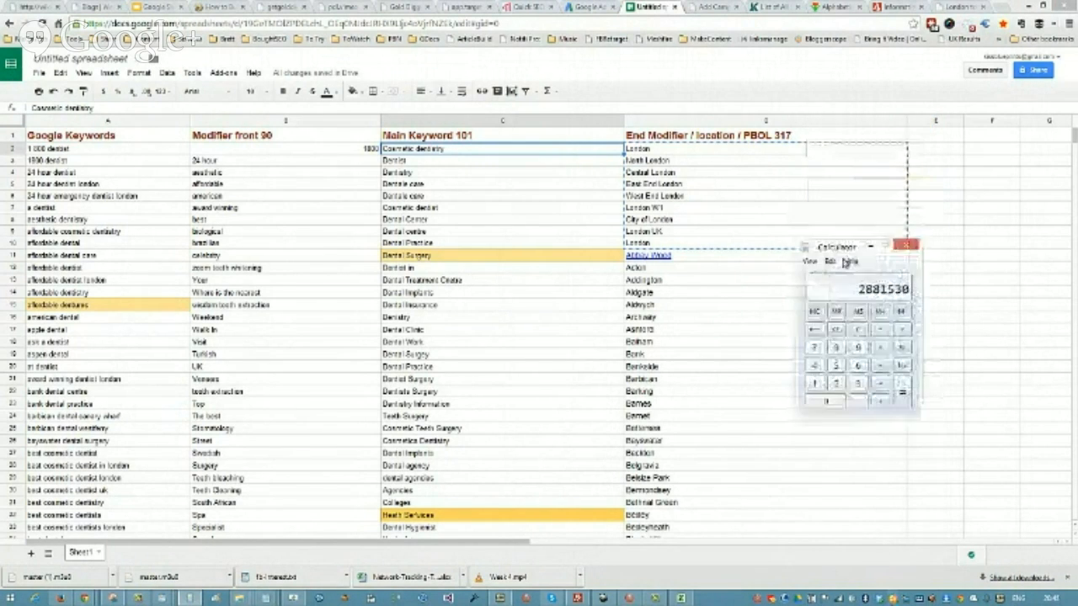
{"action": "left_click_drag", "start_coordinate": [845, 264], "coordinate": [843, 280]}
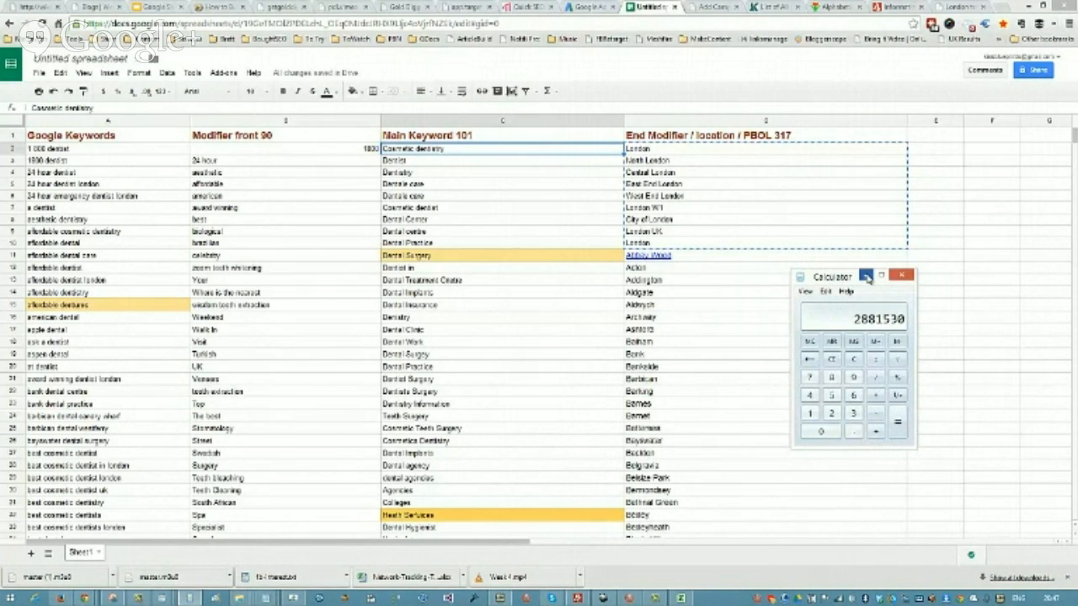
{"action": "left_click", "coordinate": [866, 276]}
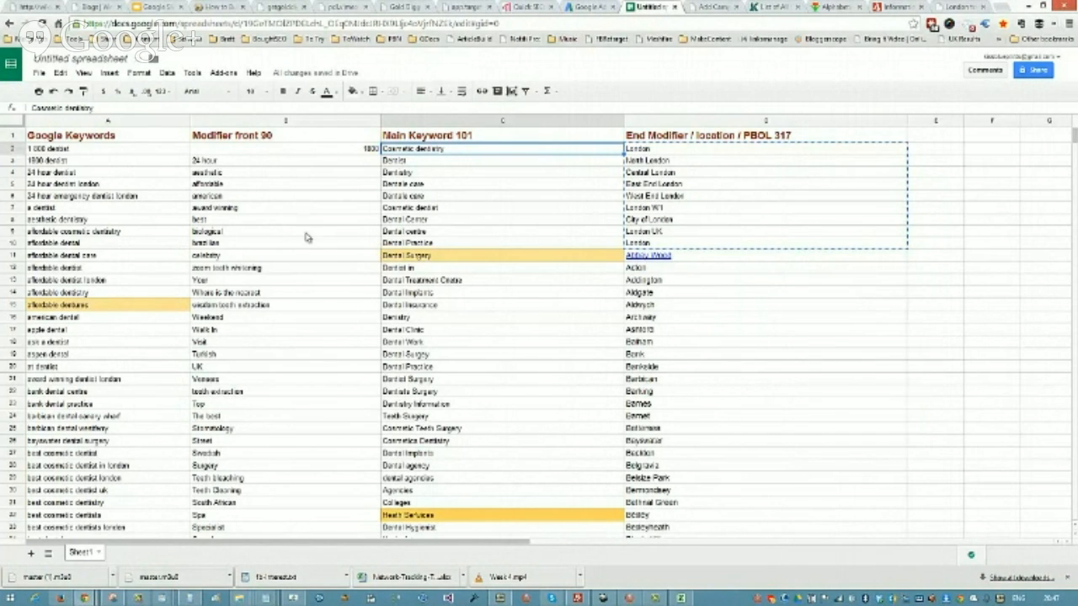
Step: Copy the London locations in D2:D10 and switch to the Add Campaign form's Product/Brand/Offer/Location field
{"action": "left_click", "coordinate": [241, 162]}
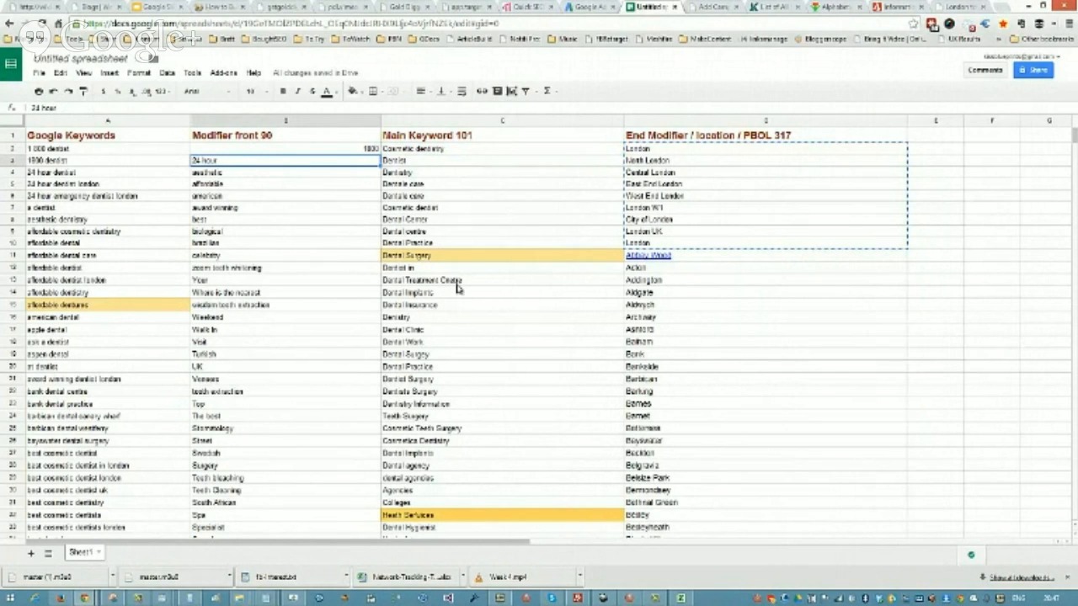
{"action": "left_click_drag", "start_coordinate": [658, 150], "coordinate": [658, 244]}
{"action": "right_click", "coordinate": [707, 205]}
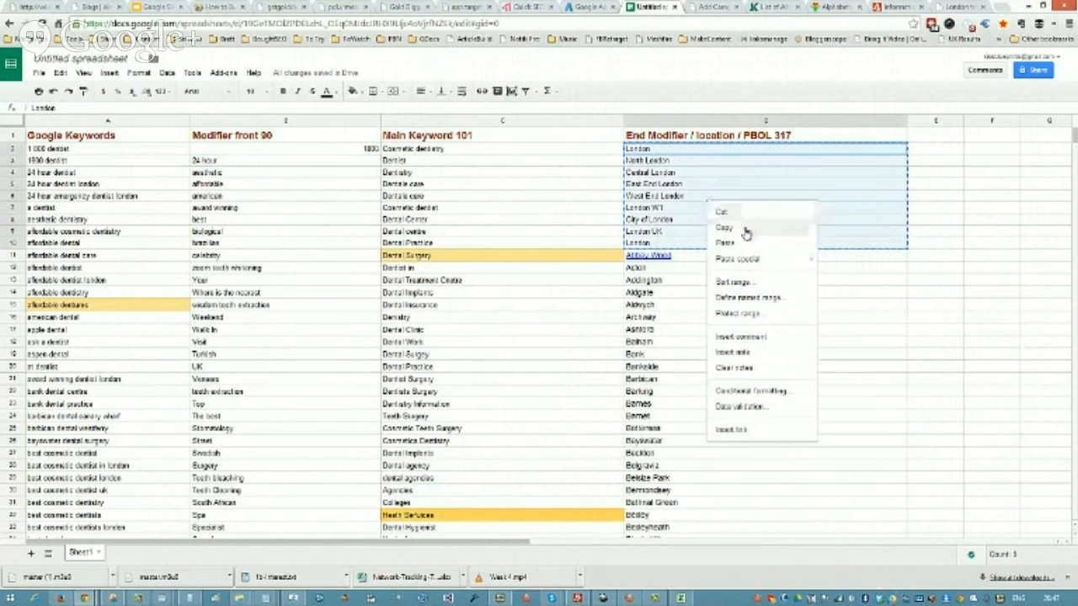
{"action": "left_click", "coordinate": [735, 228]}
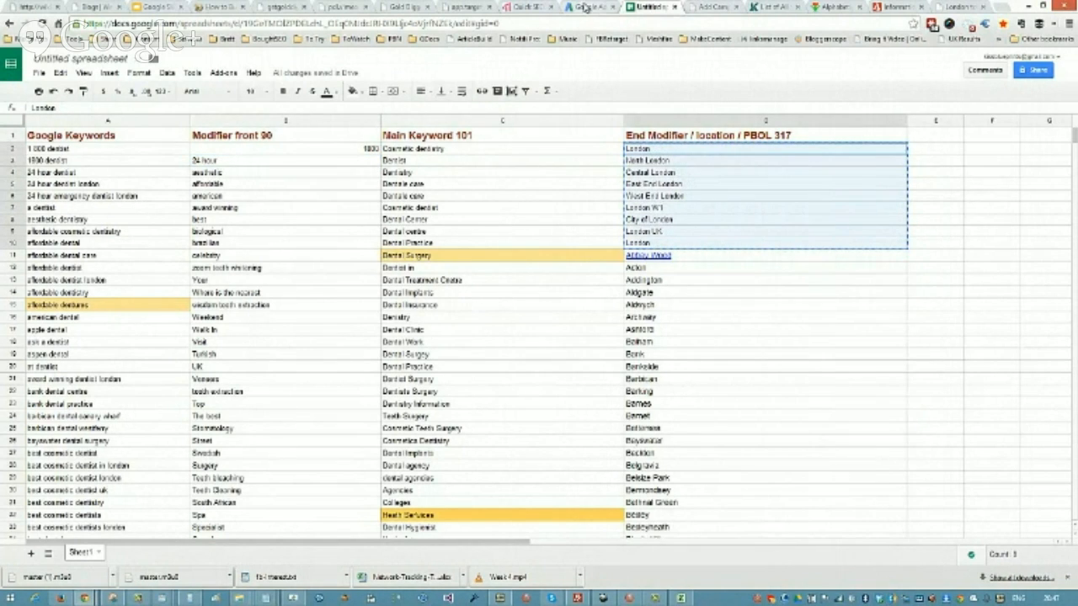
{"action": "left_click", "coordinate": [714, 11]}
{"action": "scroll", "coordinate": [540, 301], "scroll_direction": "down", "scroll_amount": 5}
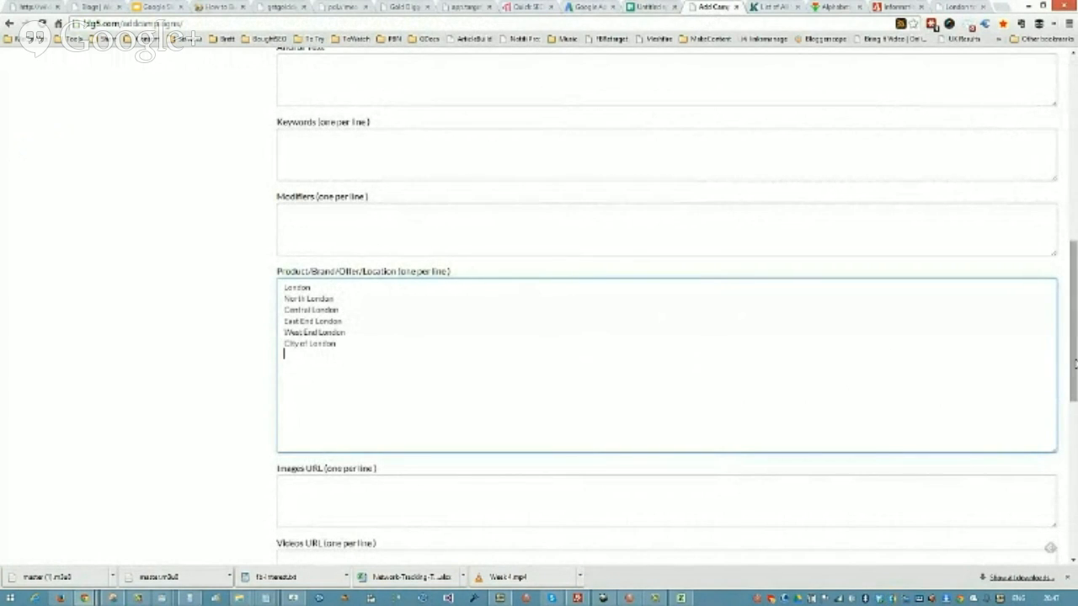
Step: Try to copy the main keywords in C3, C12, C17, C19 and C20 of the keyword spreadsheet together
{"action": "left_click_drag", "start_coordinate": [1074, 363], "coordinate": [1074, 177]}
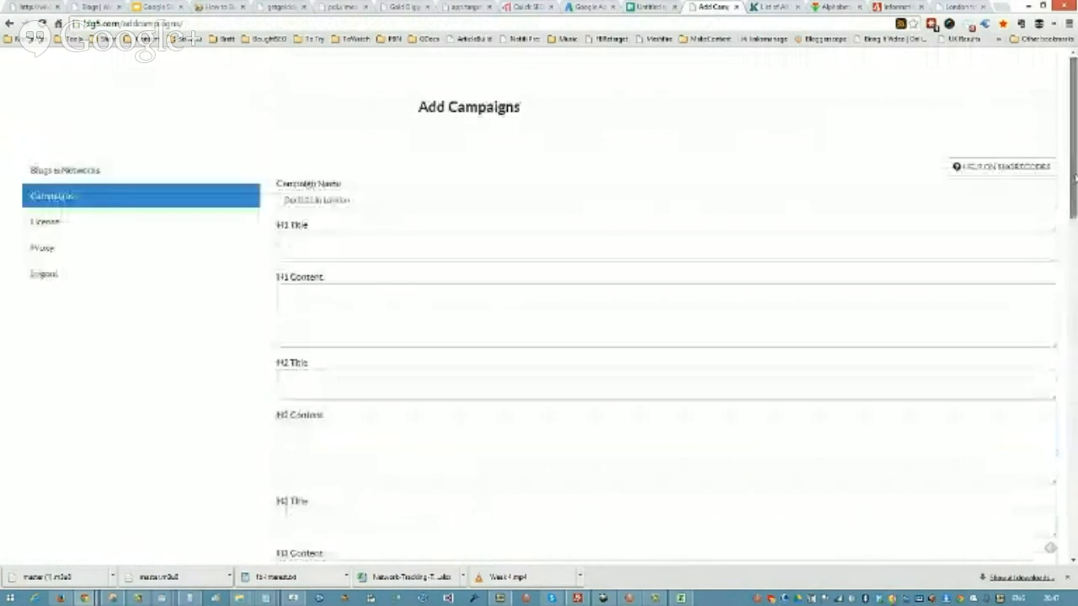
{"action": "left_click", "coordinate": [633, 8]}
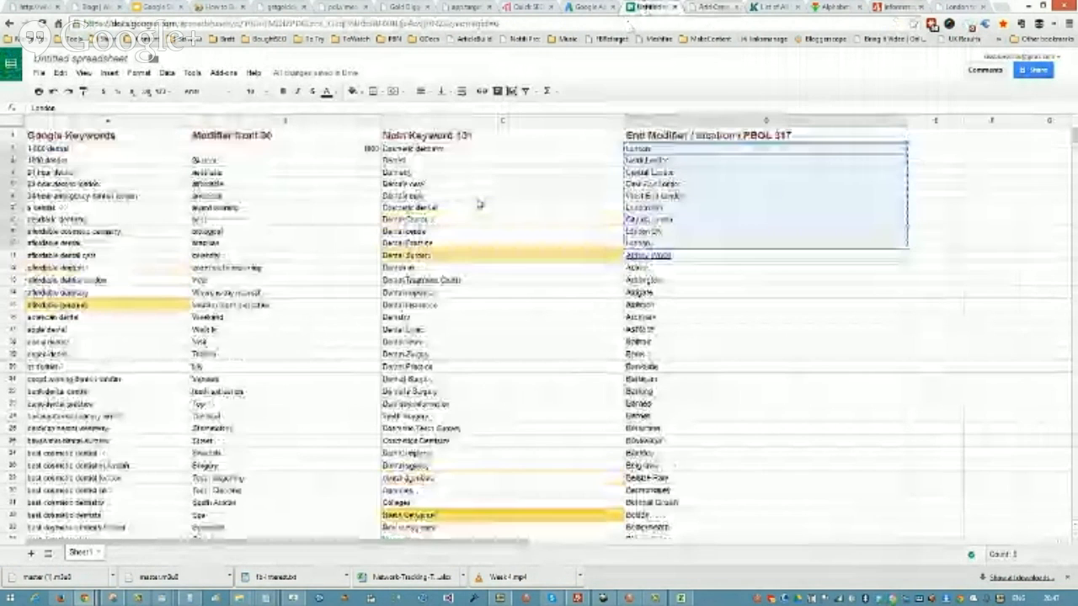
{"action": "left_click", "coordinate": [403, 161]}
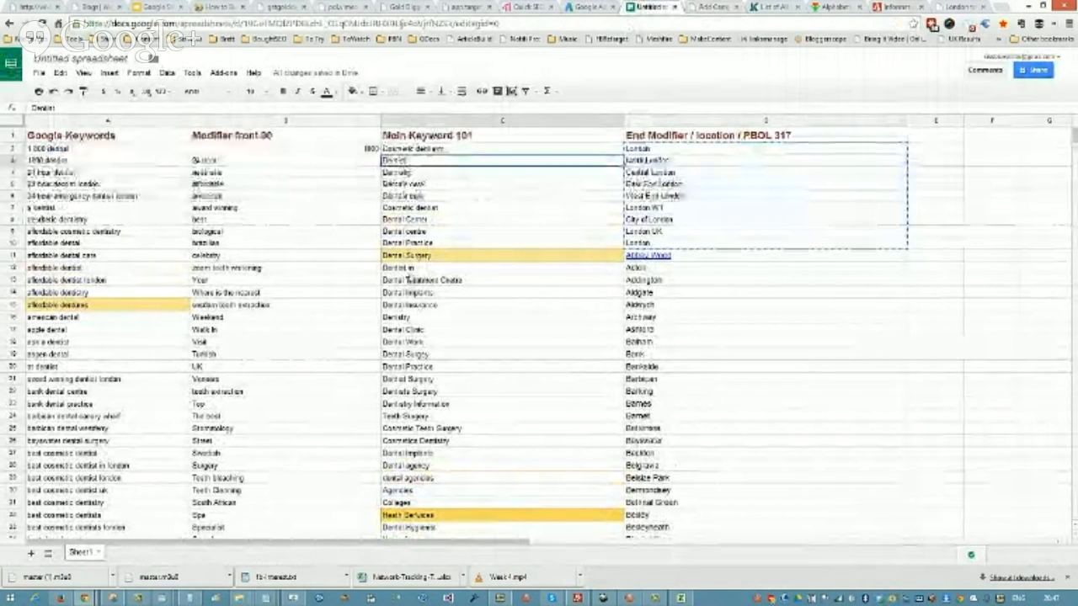
{"action": "left_click", "coordinate": [409, 270], "text": "ctrl"}
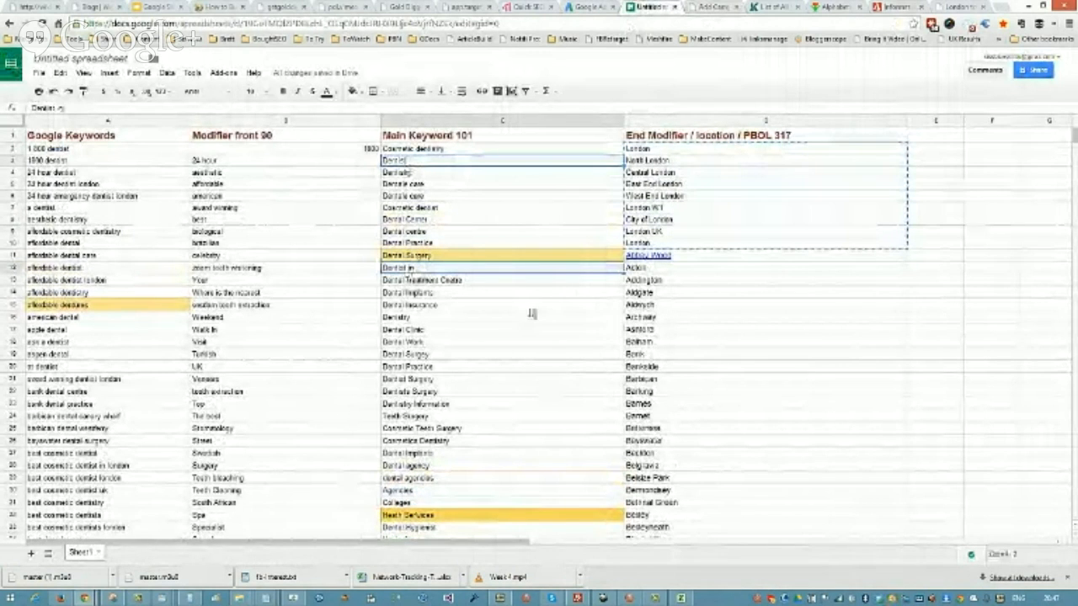
{"action": "left_click", "coordinate": [419, 331], "text": "ctrl"}
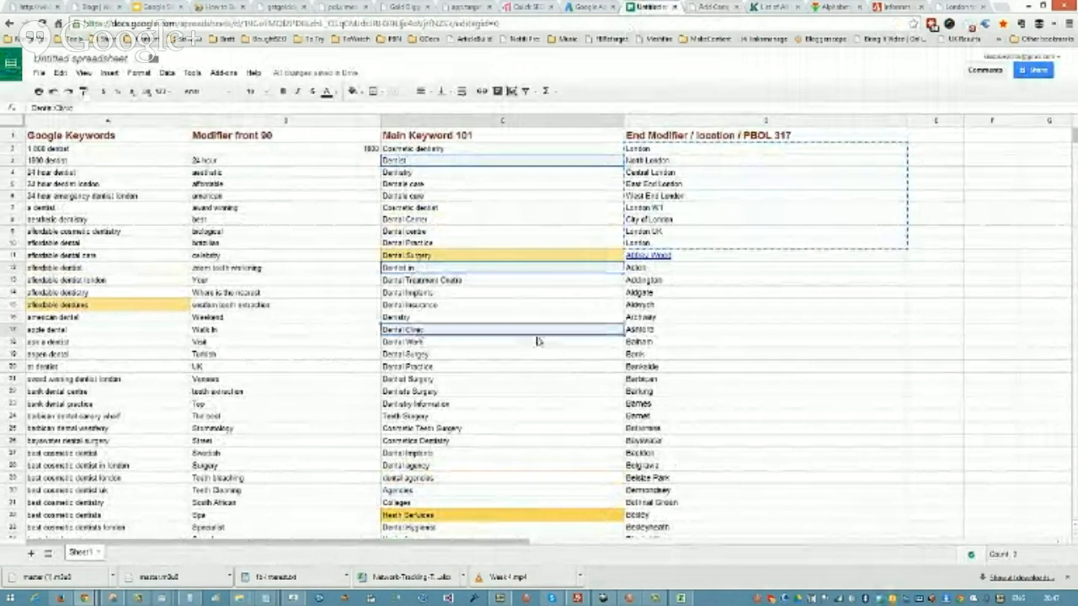
{"action": "left_click", "coordinate": [433, 355], "text": "ctrl"}
{"action": "left_click", "coordinate": [451, 369], "text": "ctrl"}
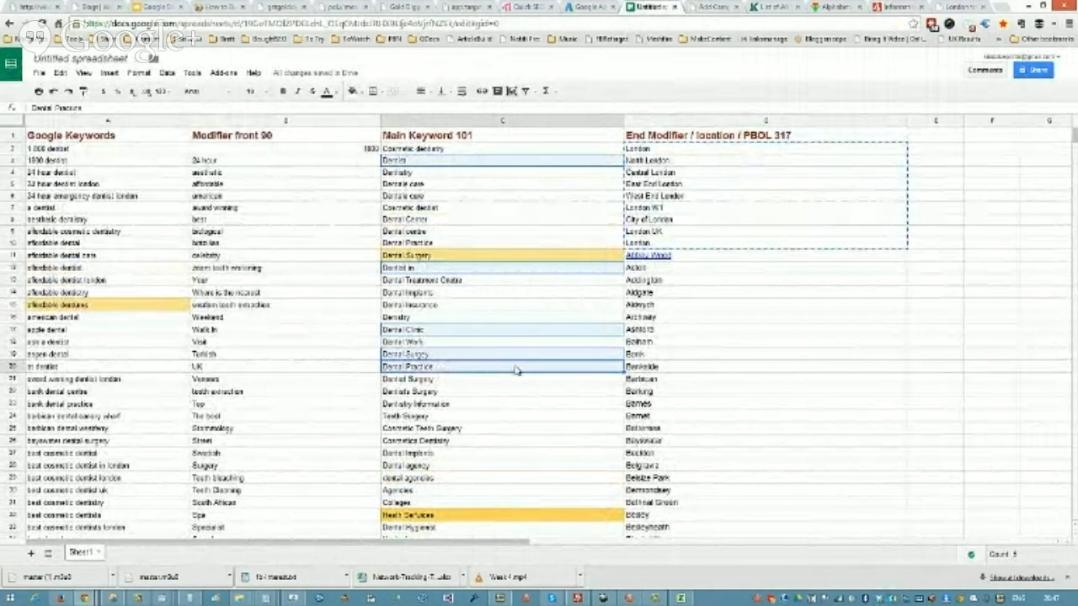
{"action": "right_click", "coordinate": [516, 369]}
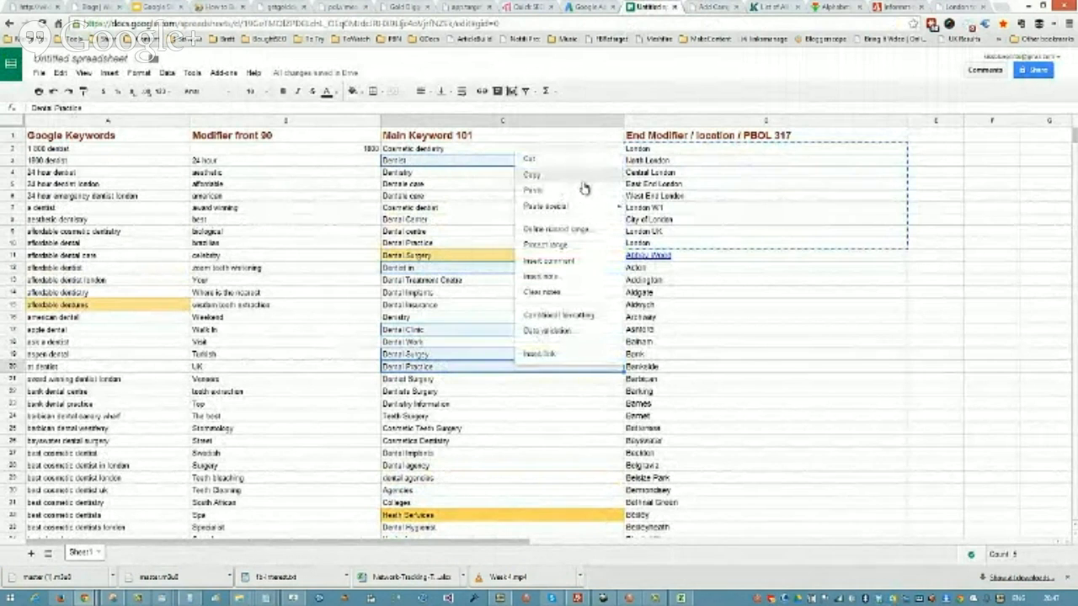
{"action": "key", "text": "Escape"}
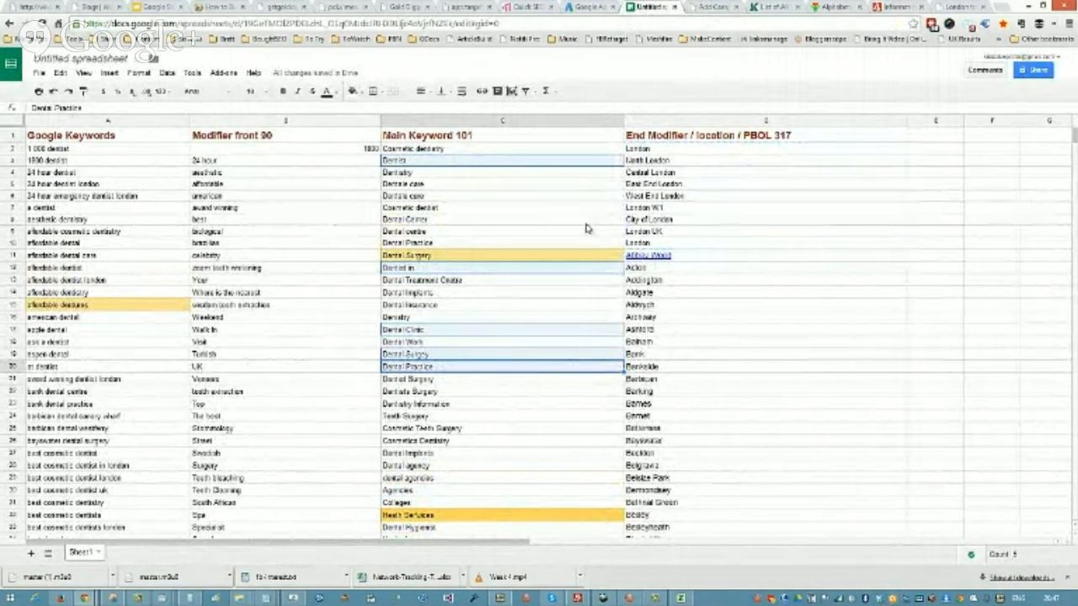
Step: Paste the copied spreadsheet keywords into the Add Campaign form's Keywords field and select the pasted text
{"action": "left_click", "coordinate": [710, 11]}
{"action": "scroll", "coordinate": [479, 317], "scroll_direction": "down", "scroll_amount": 7}
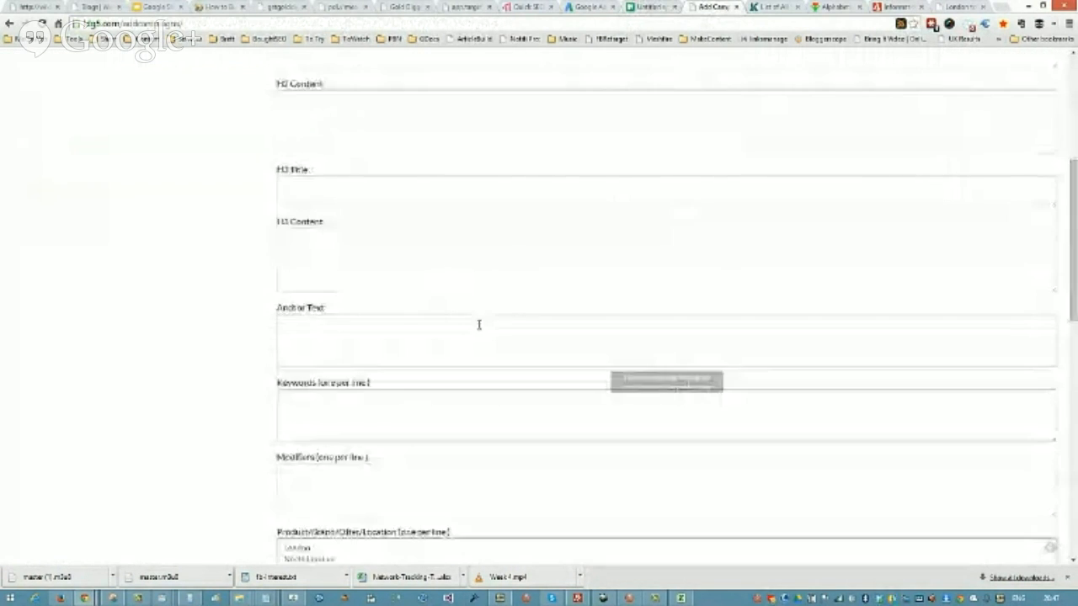
{"action": "scroll", "coordinate": [467, 207], "scroll_direction": "up", "scroll_amount": 2}
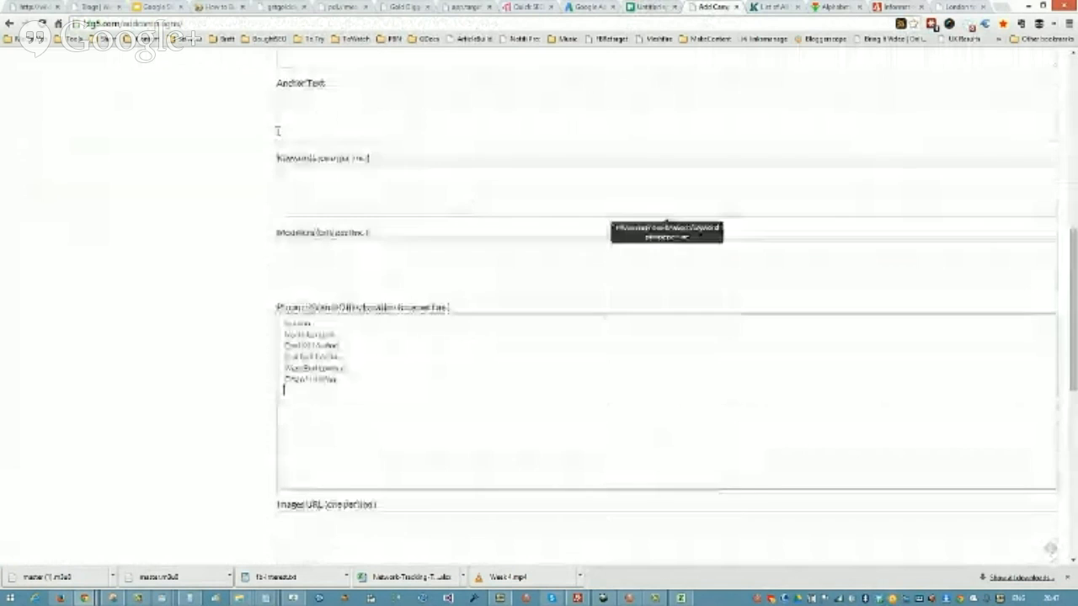
{"action": "left_click", "coordinate": [317, 174]}
{"action": "key", "text": "ctrl+v"}
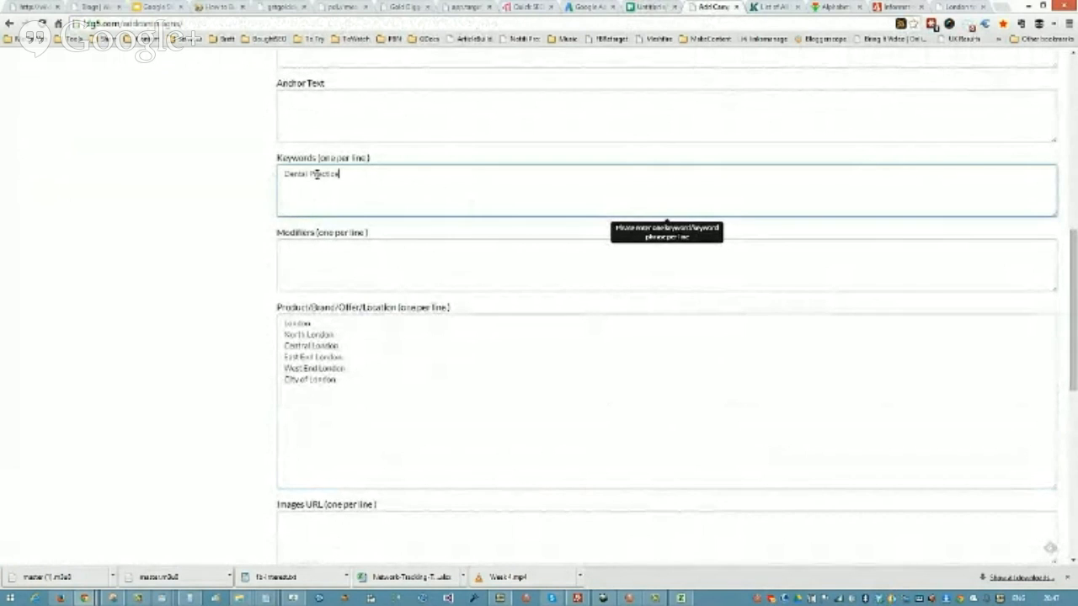
{"action": "key", "text": "ctrl+a"}
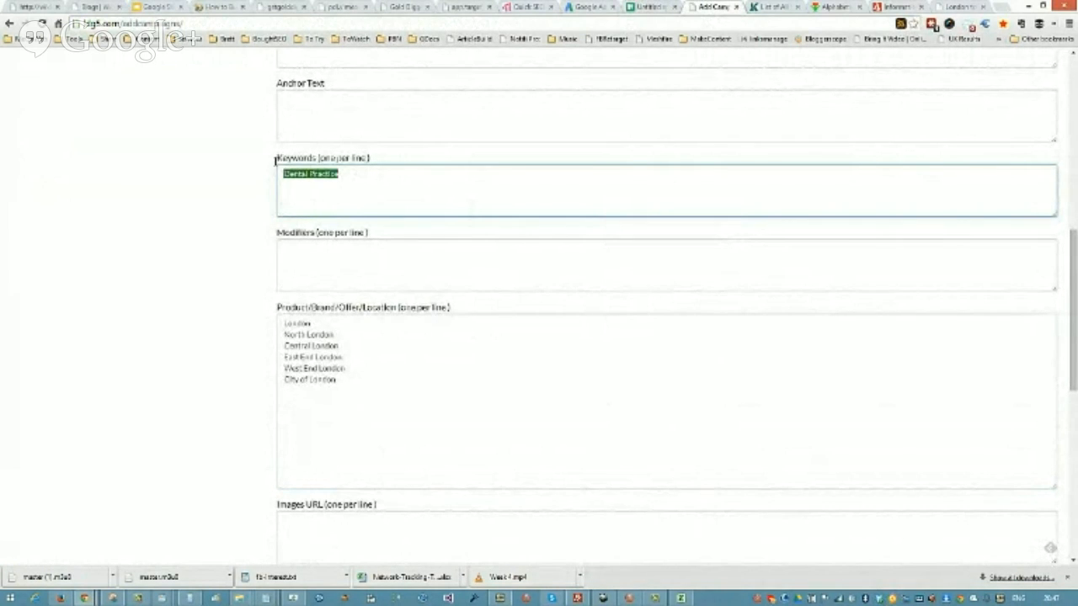
Step: List Dentist, Dentists, Dental Surgery, Dentist In, Dentists In and Dental Surgery In in Notepad, copy the list and minimise Notepad
{"action": "left_click", "coordinate": [643, 6]}
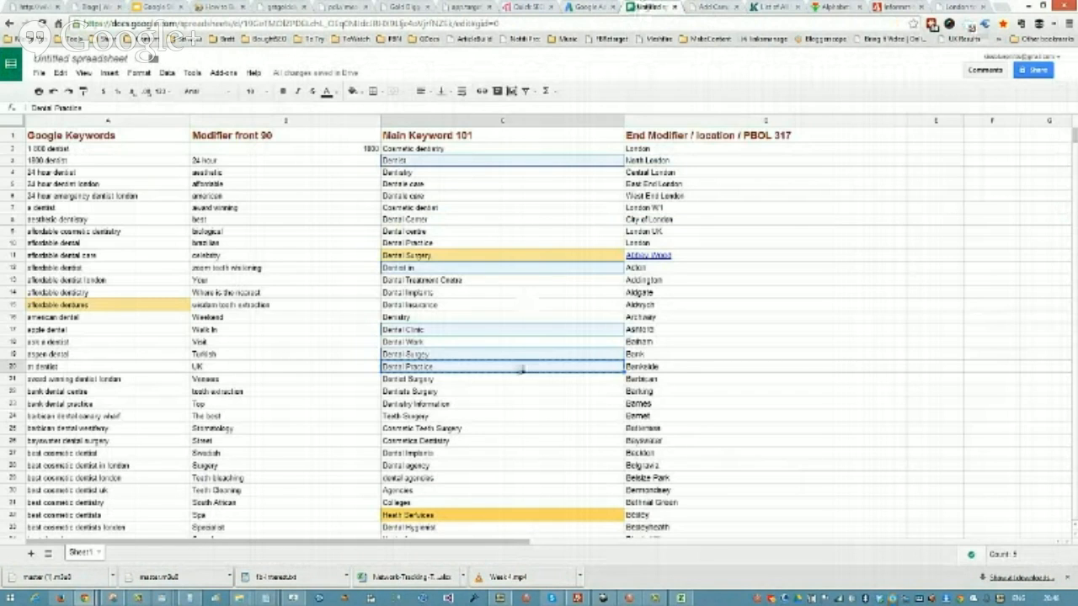
{"action": "left_click", "coordinate": [503, 162]}
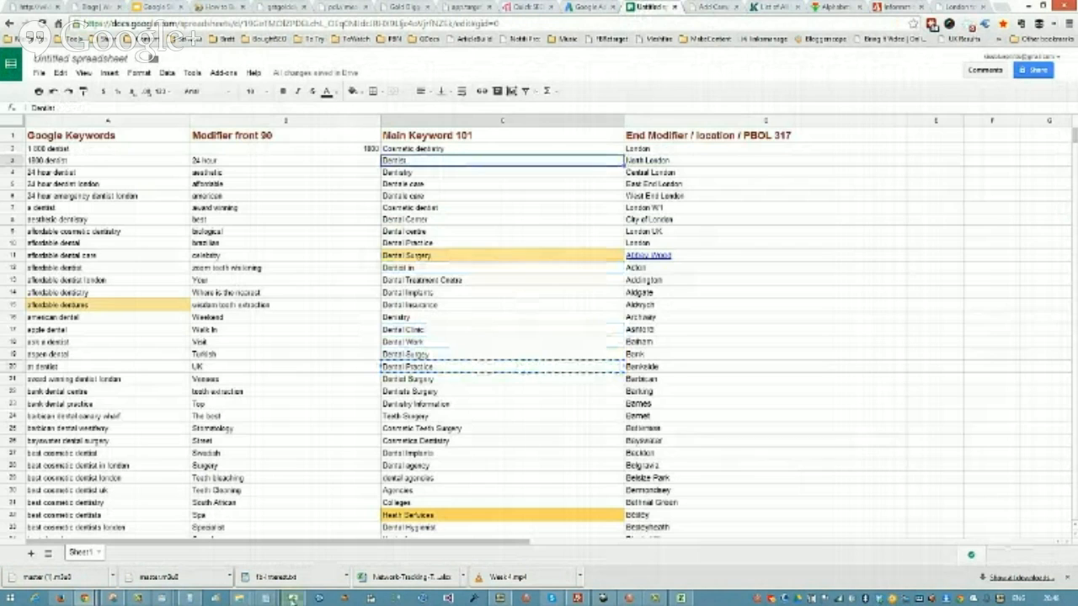
{"action": "right_click", "coordinate": [265, 599]}
{"action": "left_click", "coordinate": [265, 540]}
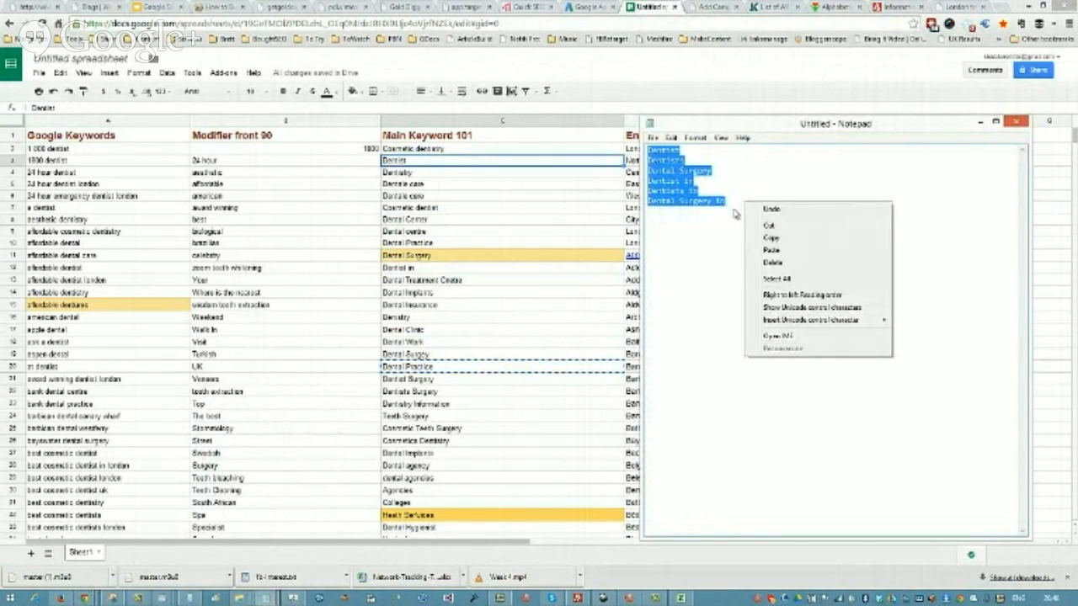
{"action": "left_click", "coordinate": [793, 242]}
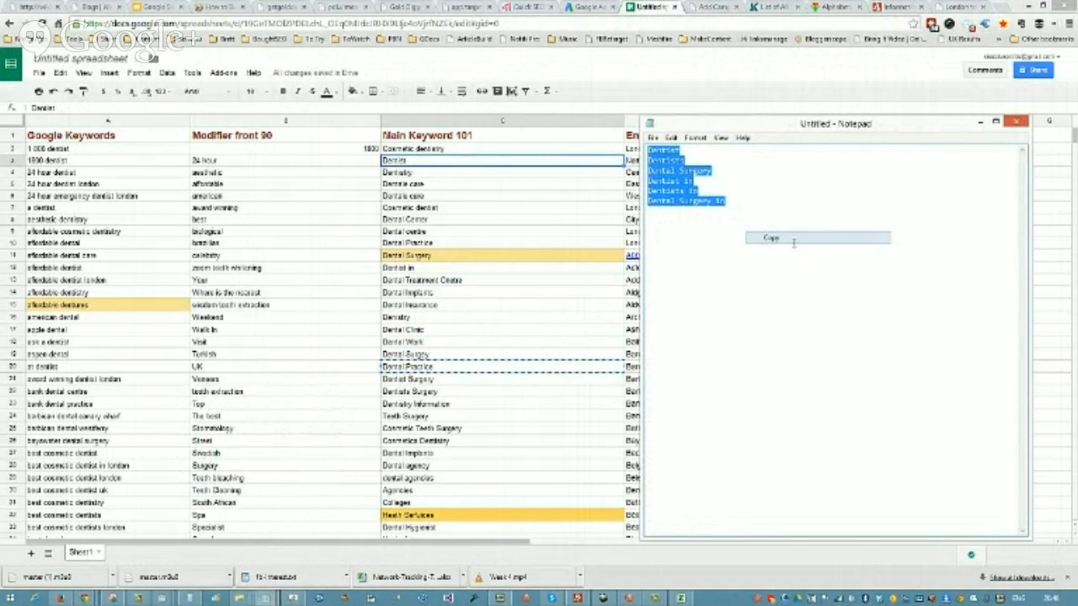
{"action": "left_click", "coordinate": [980, 123]}
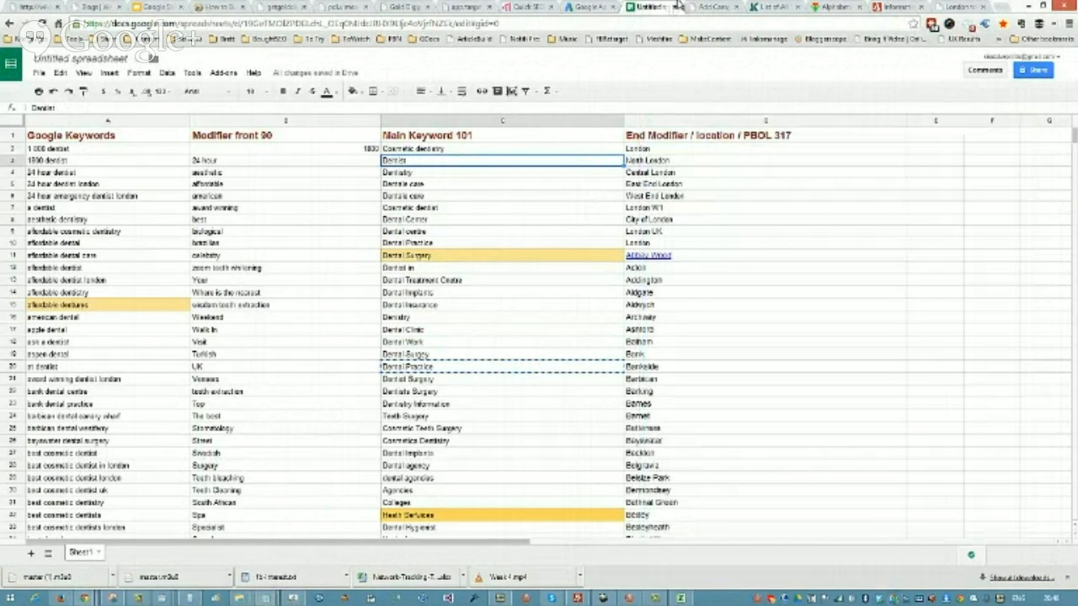
Step: Replace the contents of the Add Campaign form's Keywords field with the copied keyword list and check the entries
{"action": "left_click", "coordinate": [700, 16]}
{"action": "key", "text": "ctrl+a"}
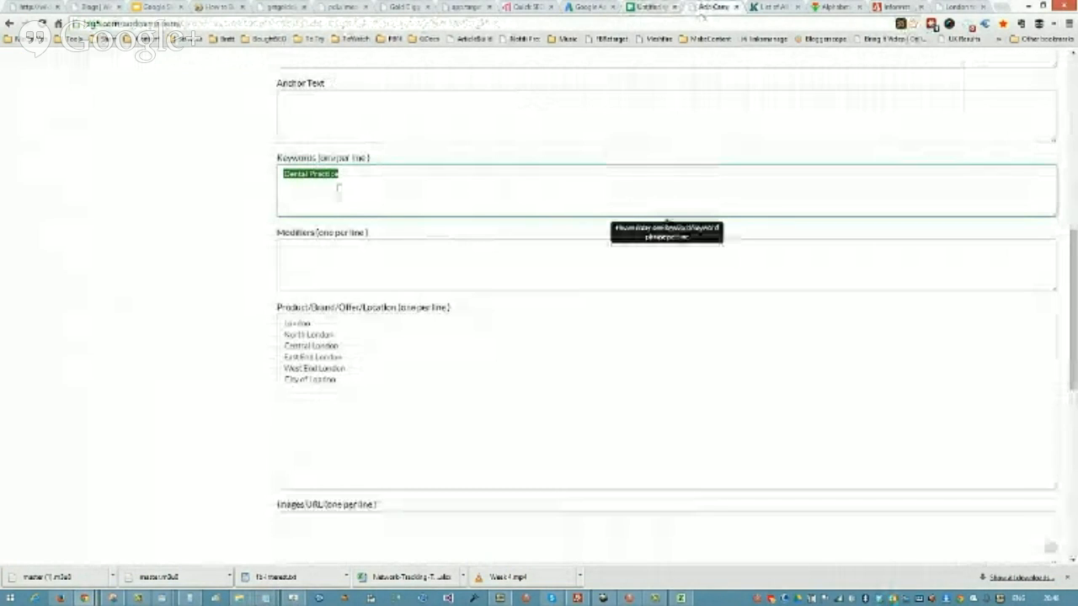
{"action": "key", "text": "ctrl+v"}
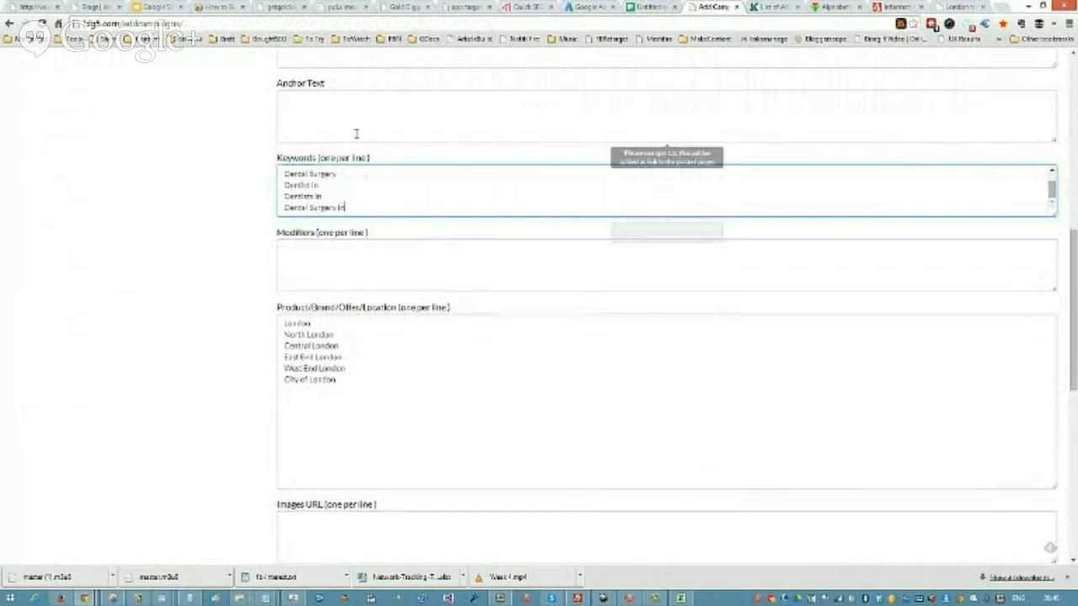
{"action": "scroll", "coordinate": [375, 197], "scroll_direction": "up", "scroll_amount": 1}
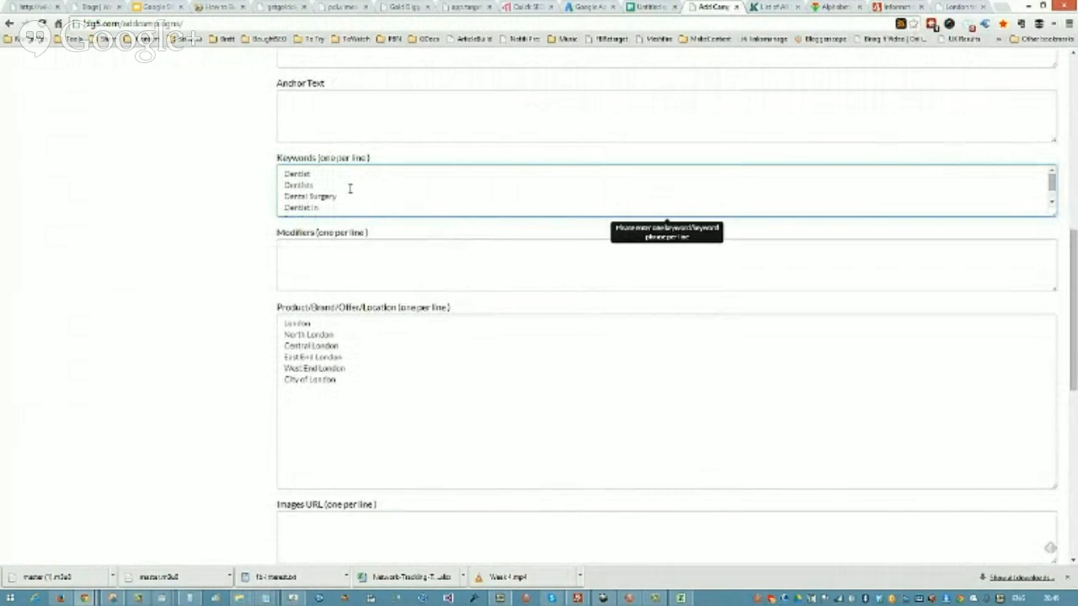
{"action": "scroll", "coordinate": [349, 188], "scroll_direction": "down", "scroll_amount": 3}
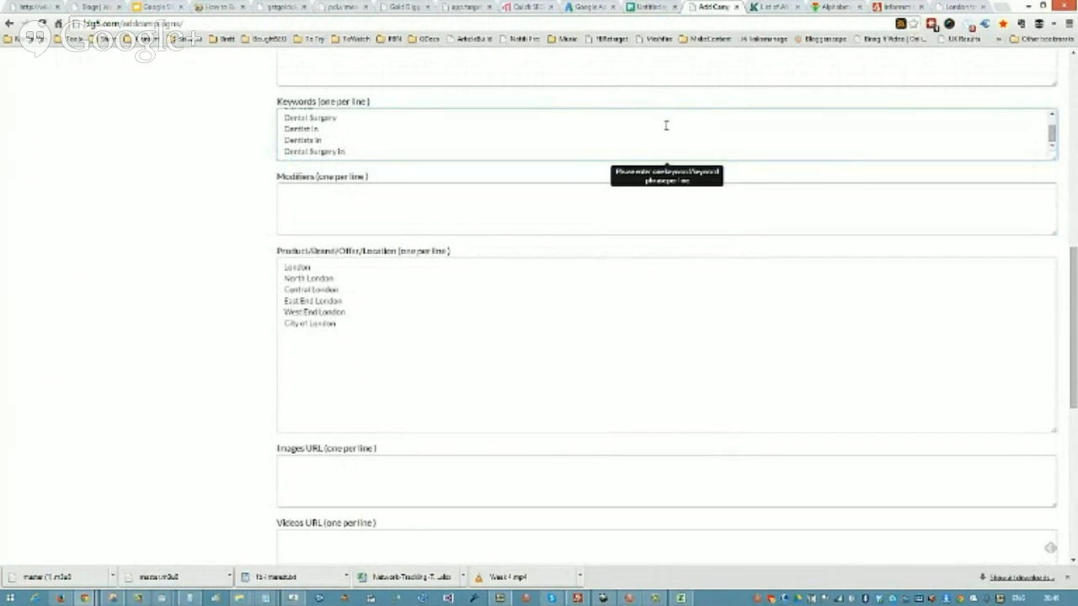
Step: Replace the Notepad list with the modifiers 24 Hour, Affordable, Emergency, best, Walk In, Top and The best, one per line
{"action": "left_click", "coordinate": [651, 7]}
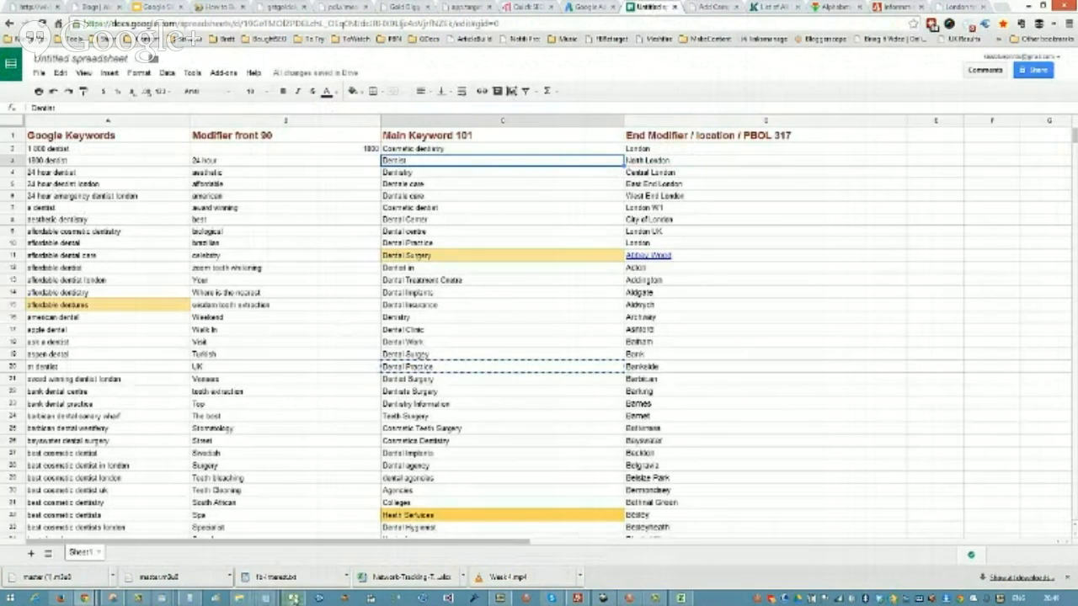
{"action": "mouse_move", "coordinate": [264, 598]}
{"action": "left_click", "coordinate": [721, 533]}
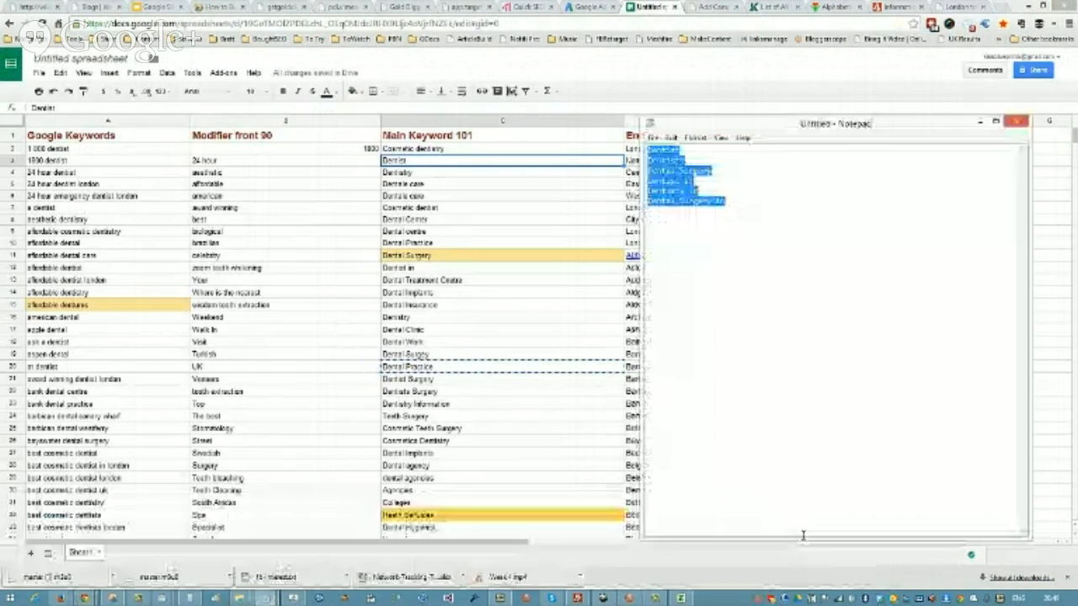
{"action": "key", "text": "Delete"}
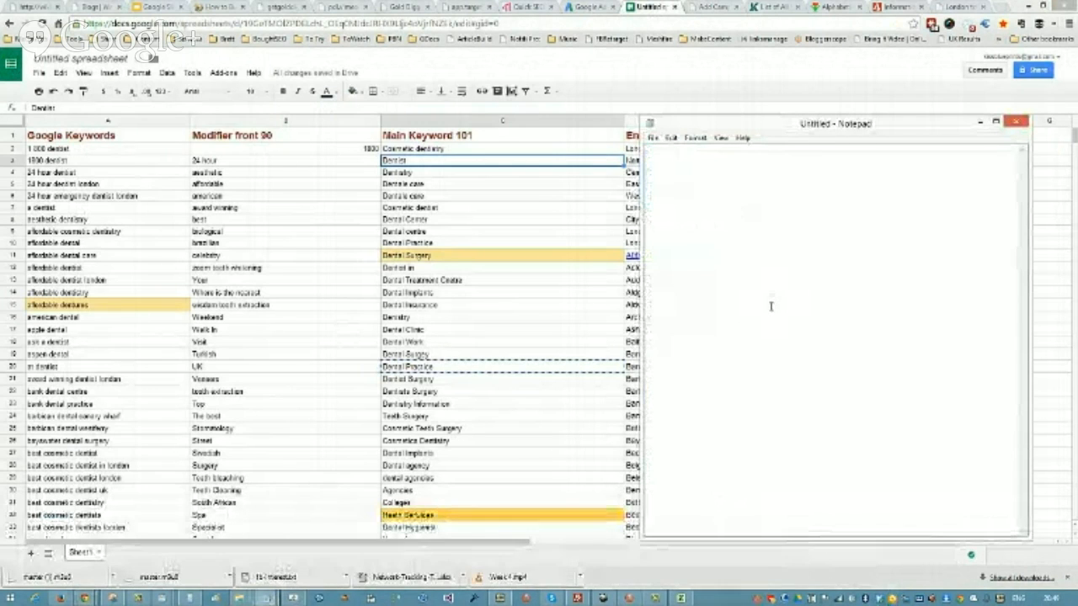
{"action": "type", "text": "20"}
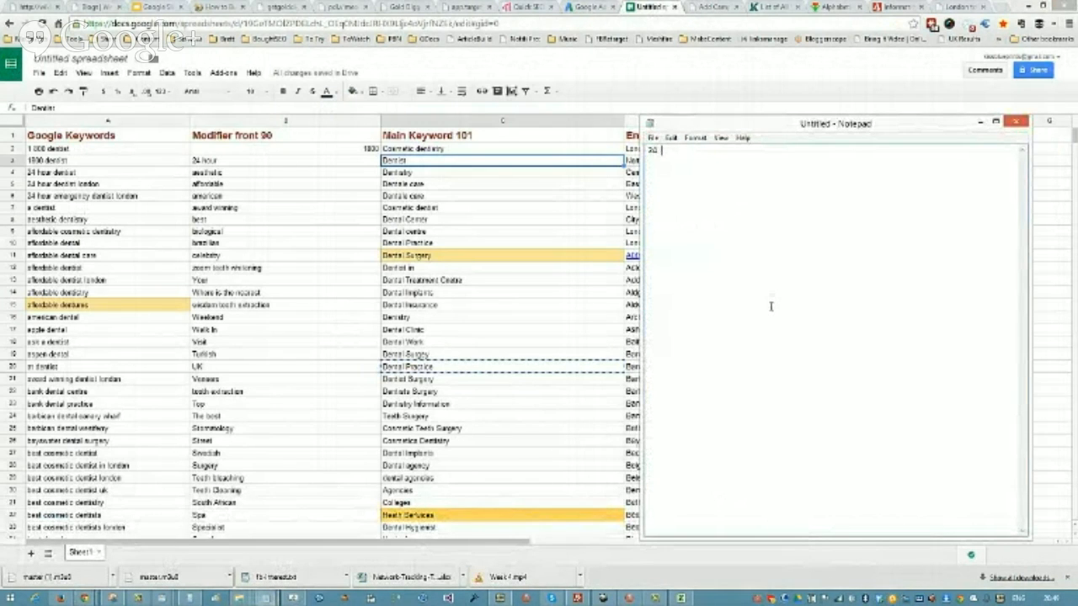
{"action": "type", "text": " He"}
{"action": "type", "text": "ffordable"}
{"action": "key", "text": "Return"}
{"action": "type", "text": "Emergency"}
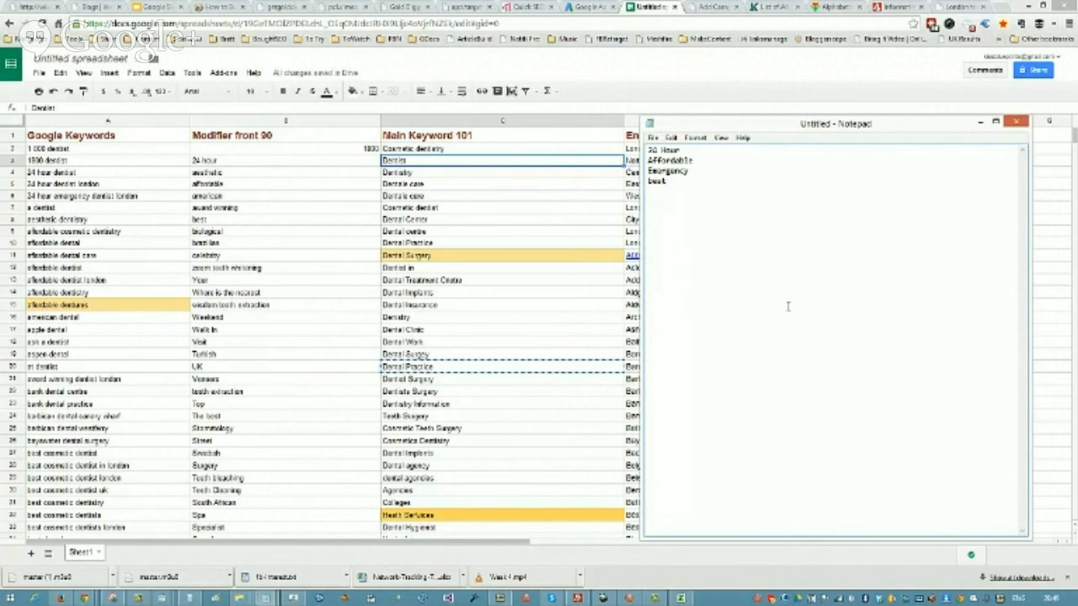
{"action": "type", "text": "alk"}
{"action": "type", "text": " In"}
{"action": "type", "text": "The Best"}
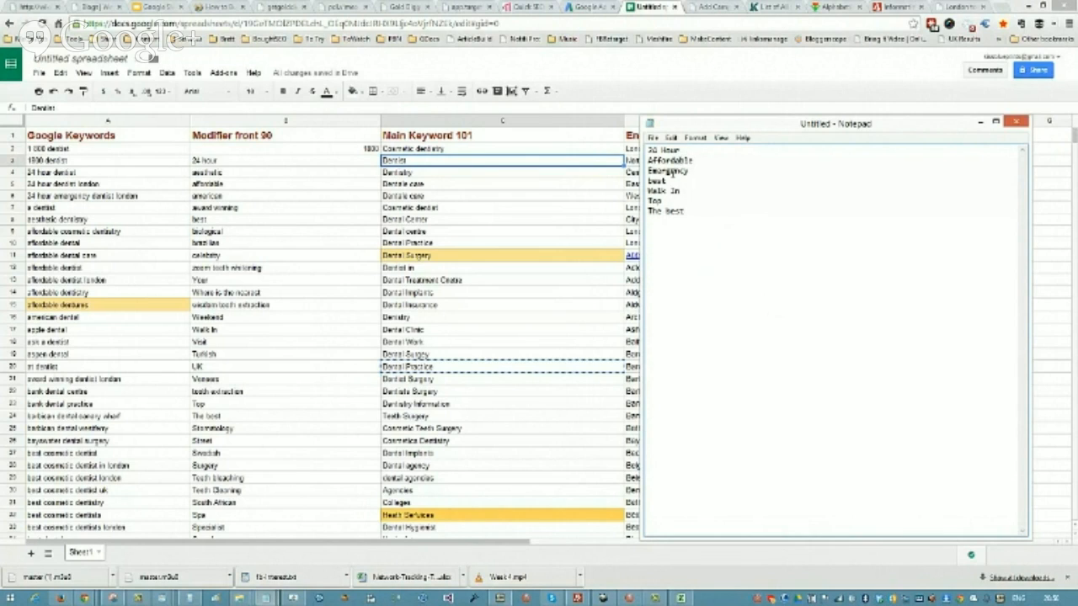
Step: Copy the whole modifier list from Notepad and paste it into the Add Campaign form's Modifiers field
{"action": "left_click_drag", "start_coordinate": [688, 213], "coordinate": [634, 149]}
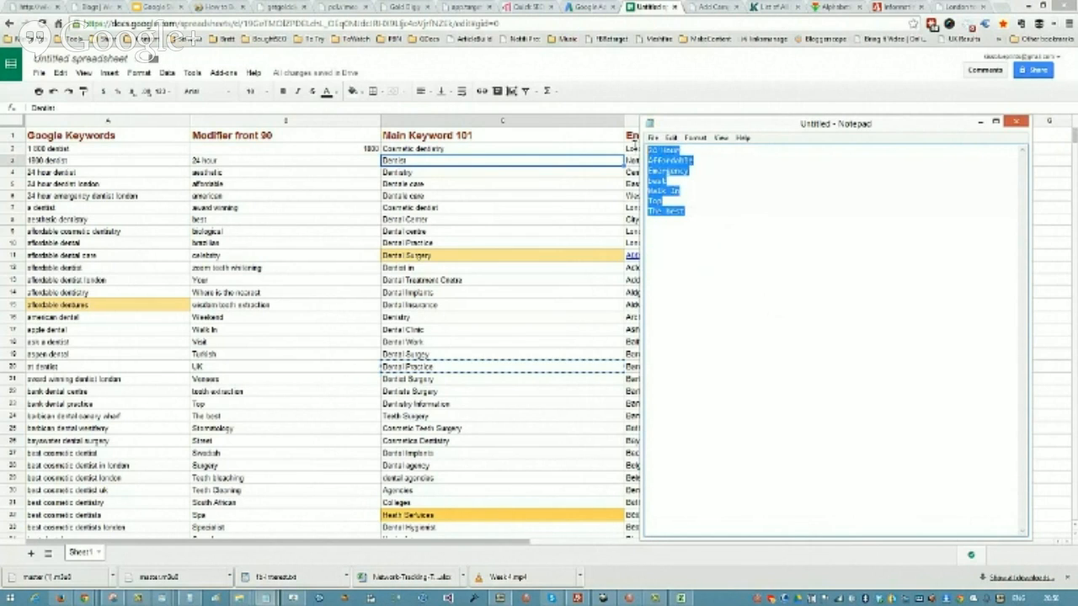
{"action": "right_click", "coordinate": [655, 158]}
{"action": "left_click", "coordinate": [684, 188]}
{"action": "left_click", "coordinate": [714, 6]}
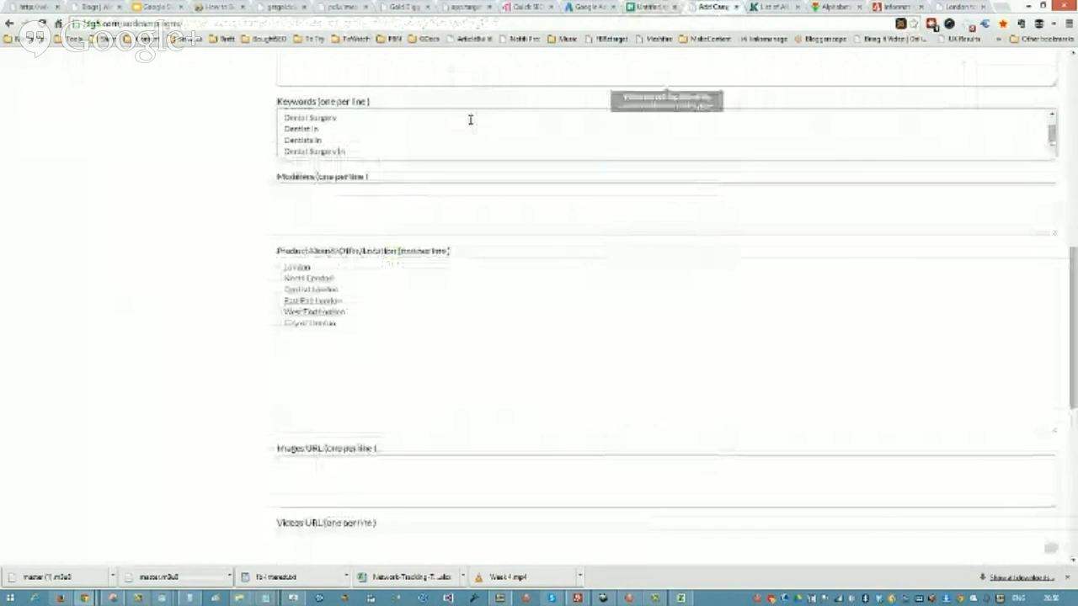
{"action": "scroll", "coordinate": [471, 119], "scroll_direction": "up", "scroll_amount": 2}
{"action": "left_click", "coordinate": [337, 314]}
{"action": "right_click", "coordinate": [327, 313]}
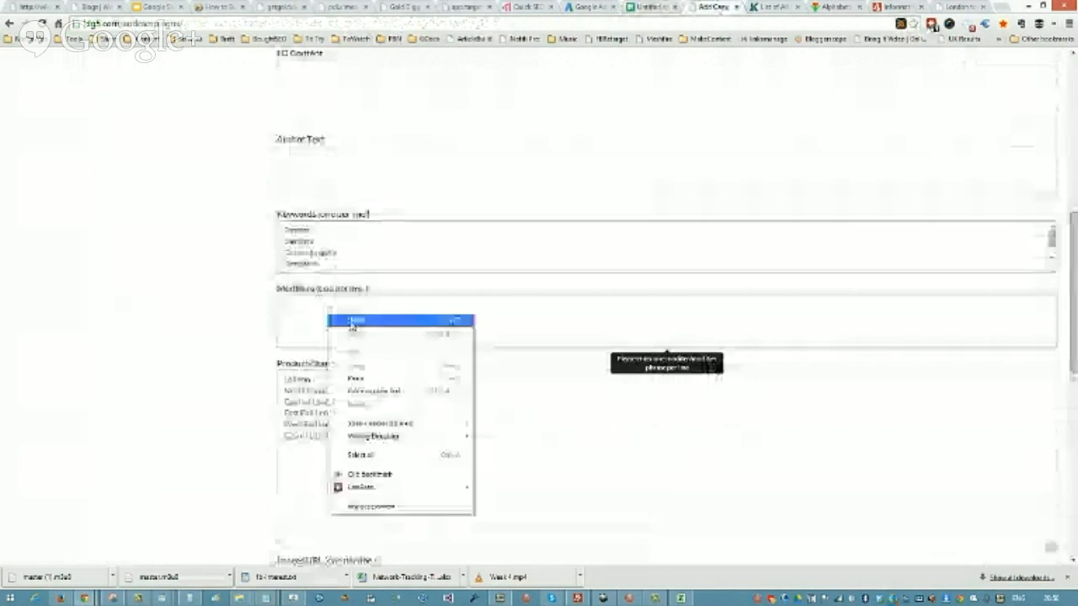
{"action": "left_click", "coordinate": [381, 380]}
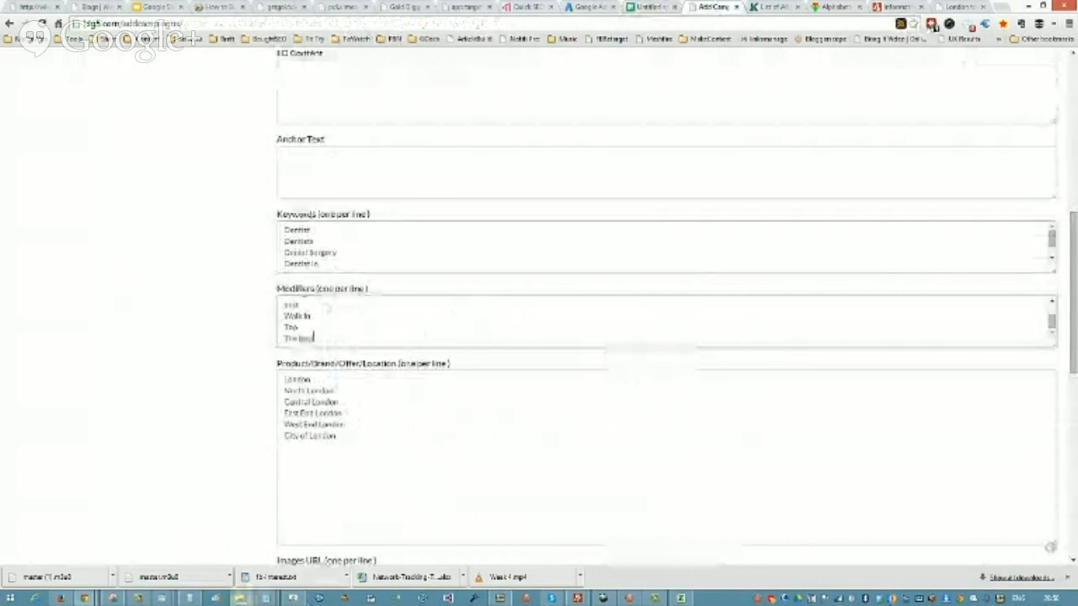
{"action": "left_click", "coordinate": [191, 598]}
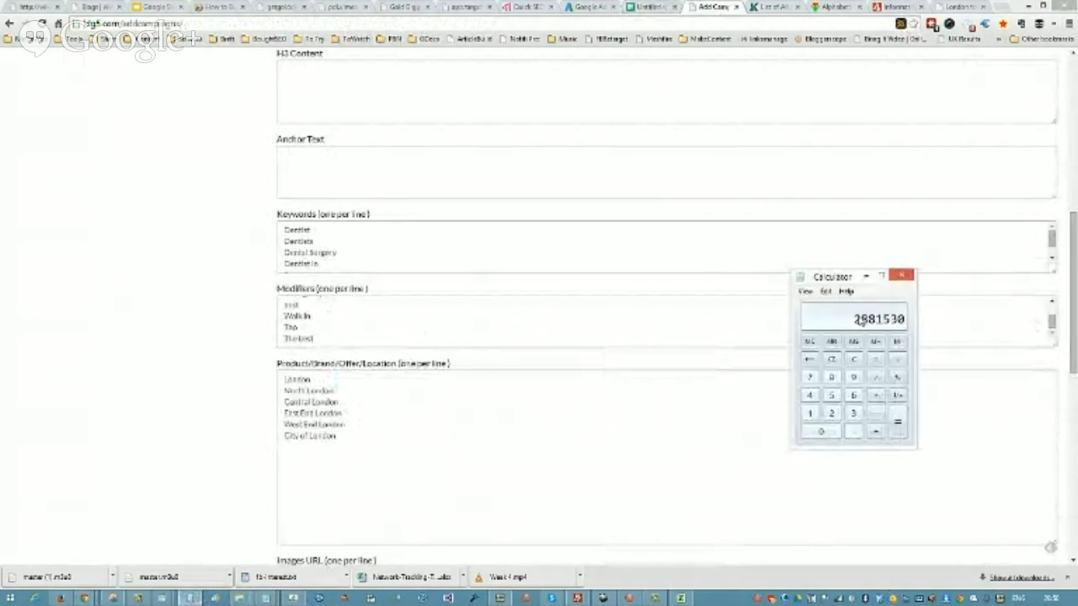
{"action": "left_click", "coordinate": [901, 276]}
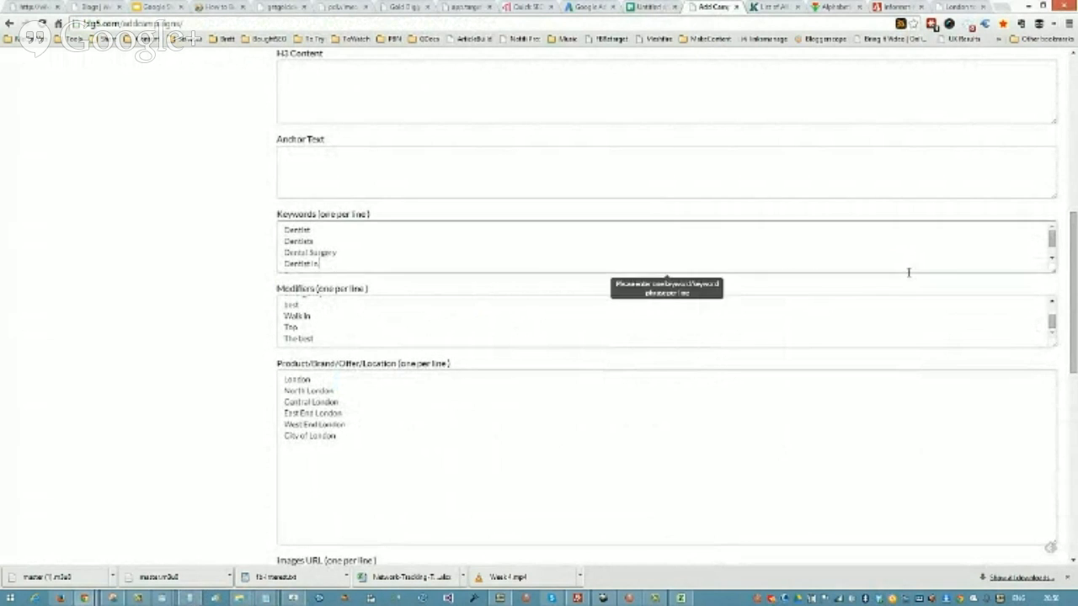
{"action": "left_click", "coordinate": [189, 598]}
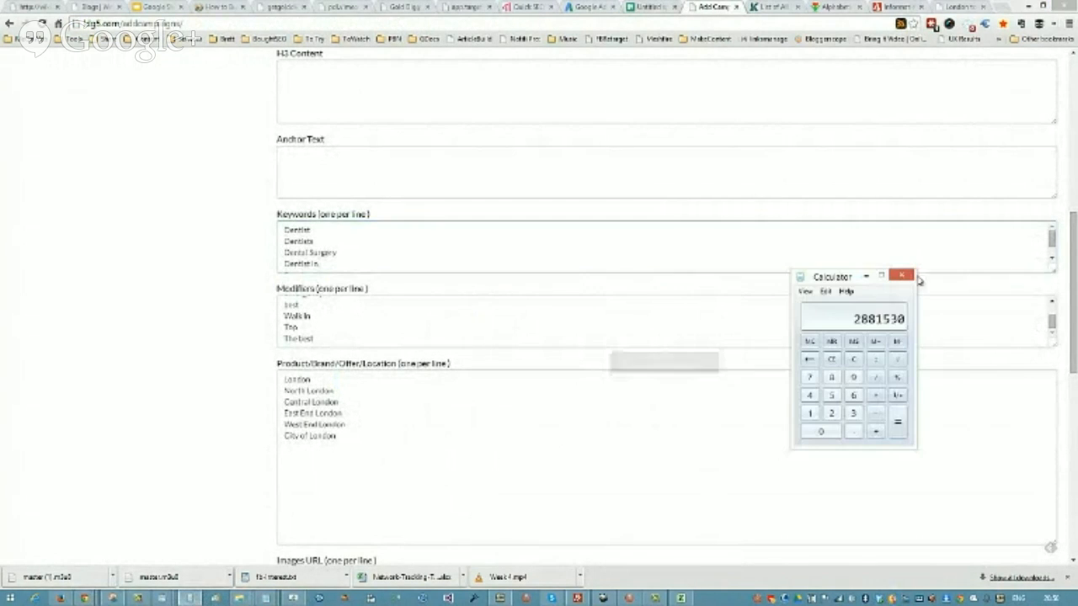
{"action": "left_click", "coordinate": [905, 277]}
Step: Switch to Calculator and multiply 7 modifiers by 6 keywords by 6 locations to get the number of combinations
{"action": "left_click", "coordinate": [190, 601]}
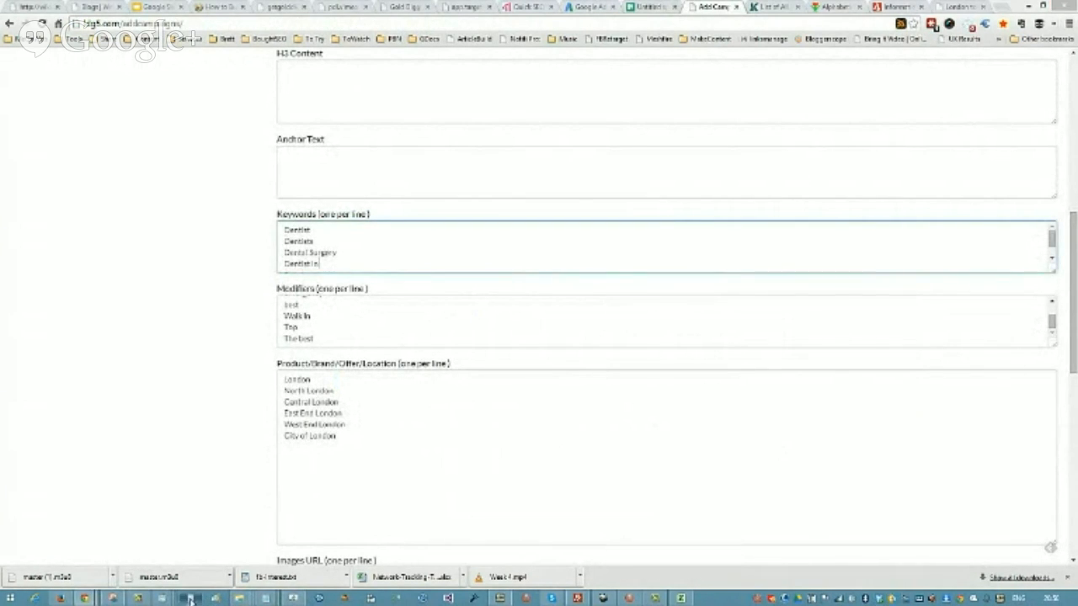
{"action": "left_click_drag", "start_coordinate": [848, 283], "coordinate": [800, 198]}
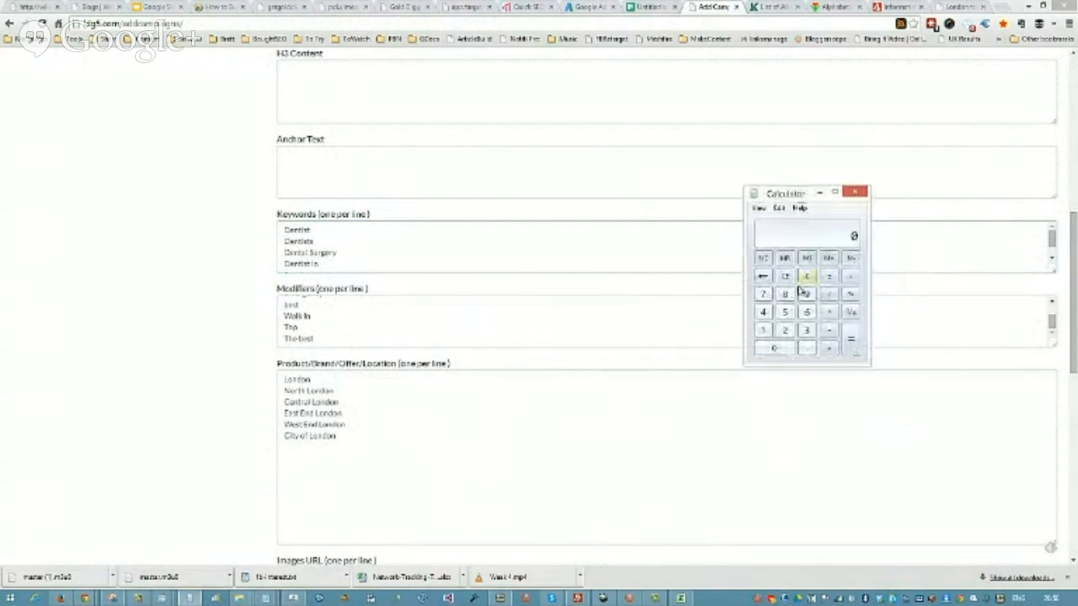
{"action": "left_click", "coordinate": [763, 293]}
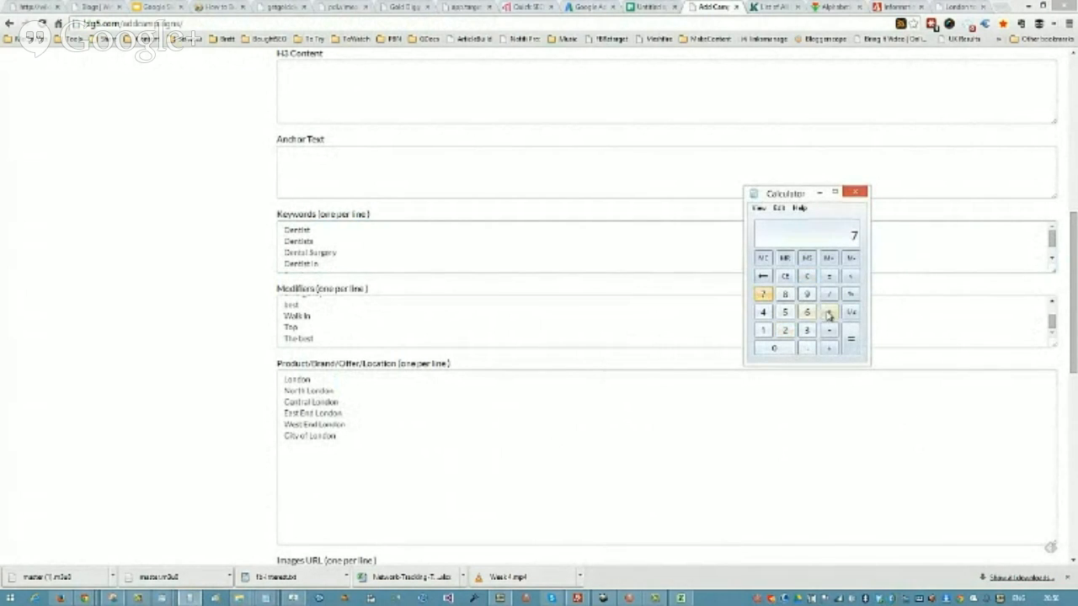
{"action": "left_click", "coordinate": [828, 312]}
{"action": "left_click", "coordinate": [807, 311]}
{"action": "left_click", "coordinate": [852, 341]}
Step: Switch to the Google Sheets keyword spreadsheet and bring up the Notepad modifier list over it for review
{"action": "left_click", "coordinate": [643, 5]}
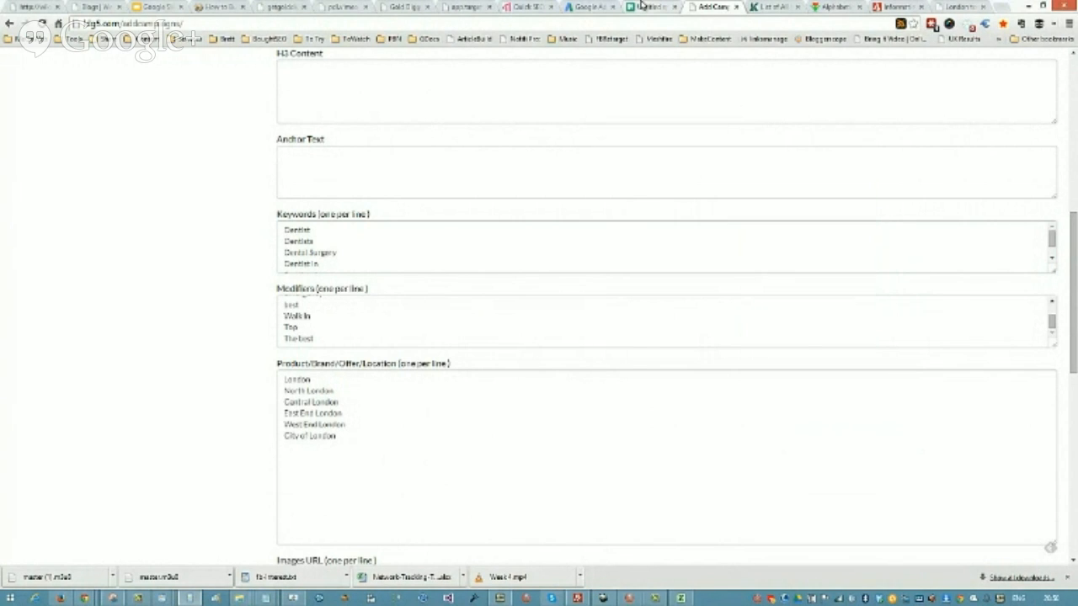
{"action": "left_click", "coordinate": [642, 6]}
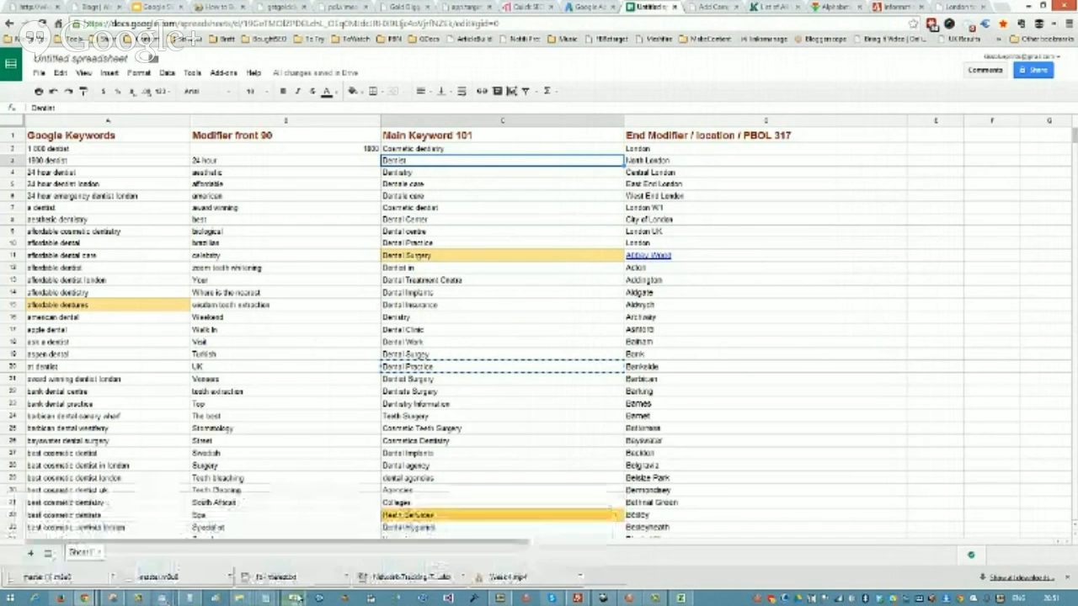
{"action": "mouse_move", "coordinate": [290, 599]}
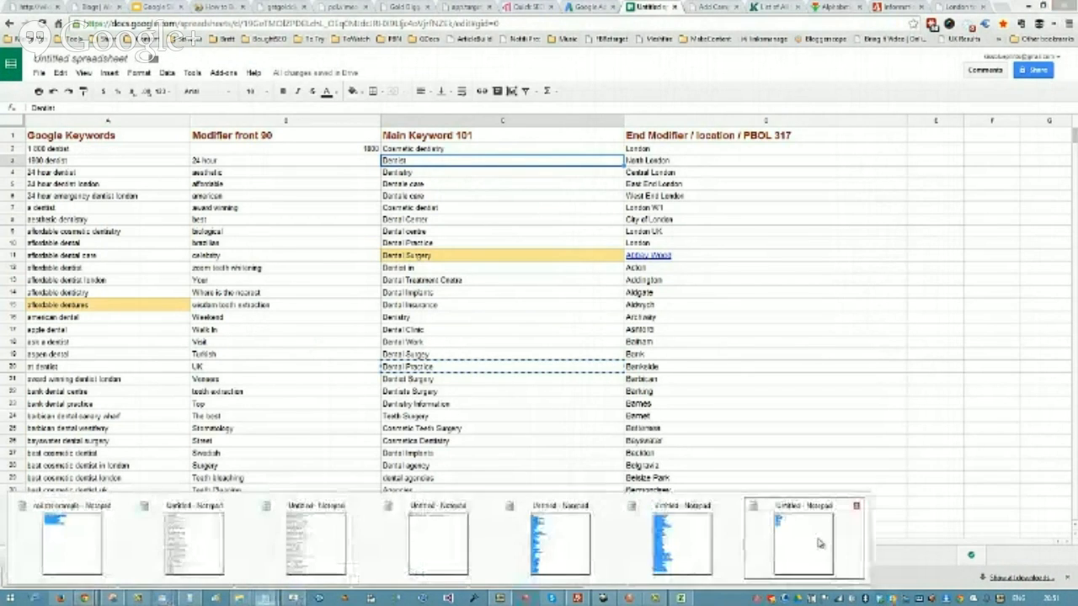
{"action": "left_click", "coordinate": [817, 543]}
{"action": "left_click", "coordinate": [695, 167]}
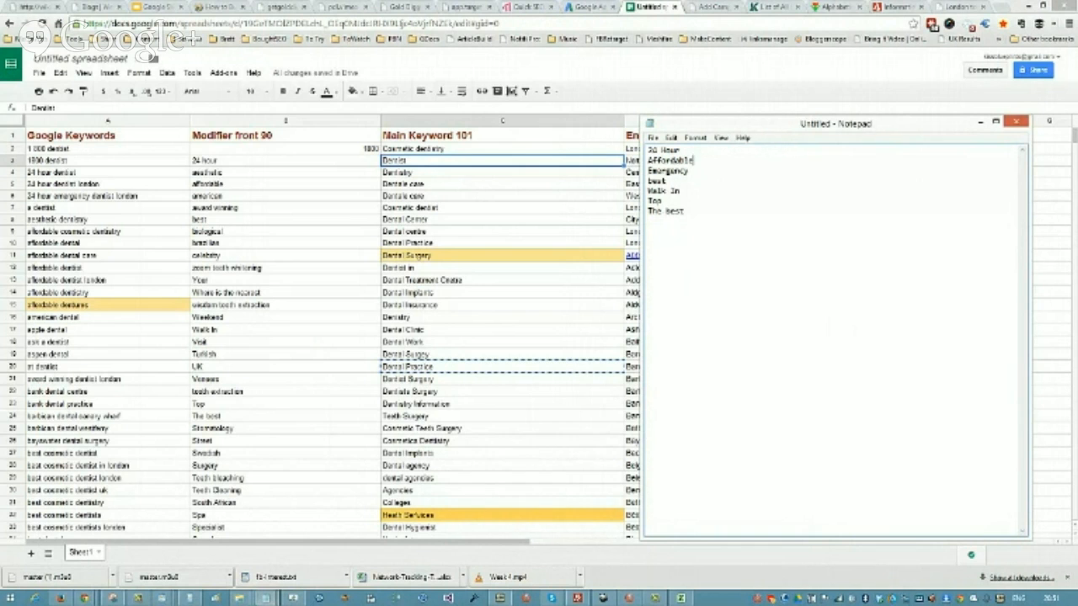
Step: View the London Cosmetic ad group's keywords in AdWords Keyword Planner, and return to the keyword spreadsheet, selecting London in cell D10
{"action": "left_click", "coordinate": [588, 7]}
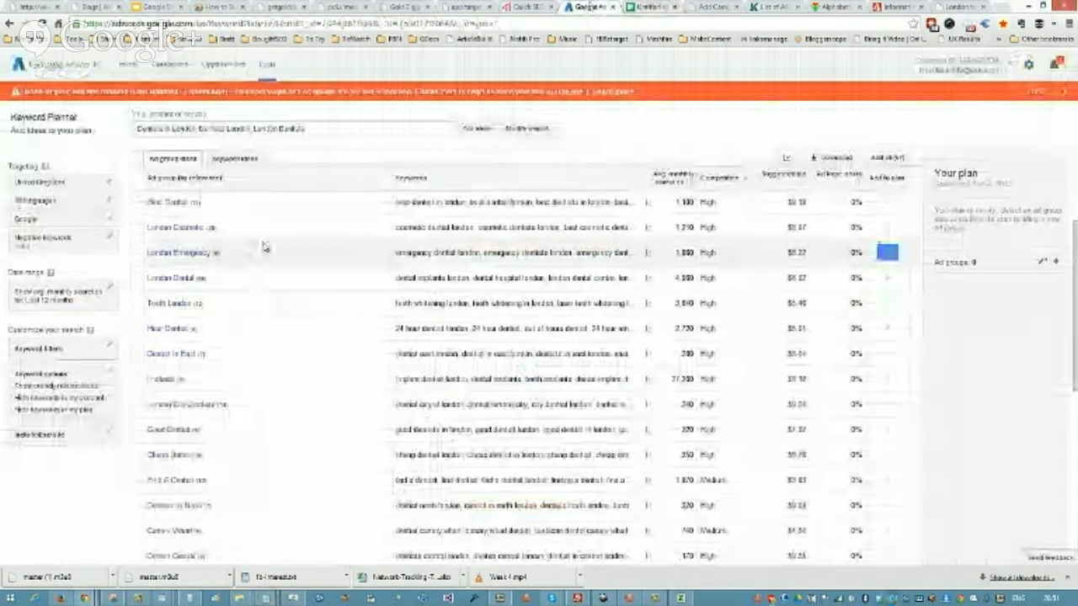
{"action": "left_click", "coordinate": [189, 227]}
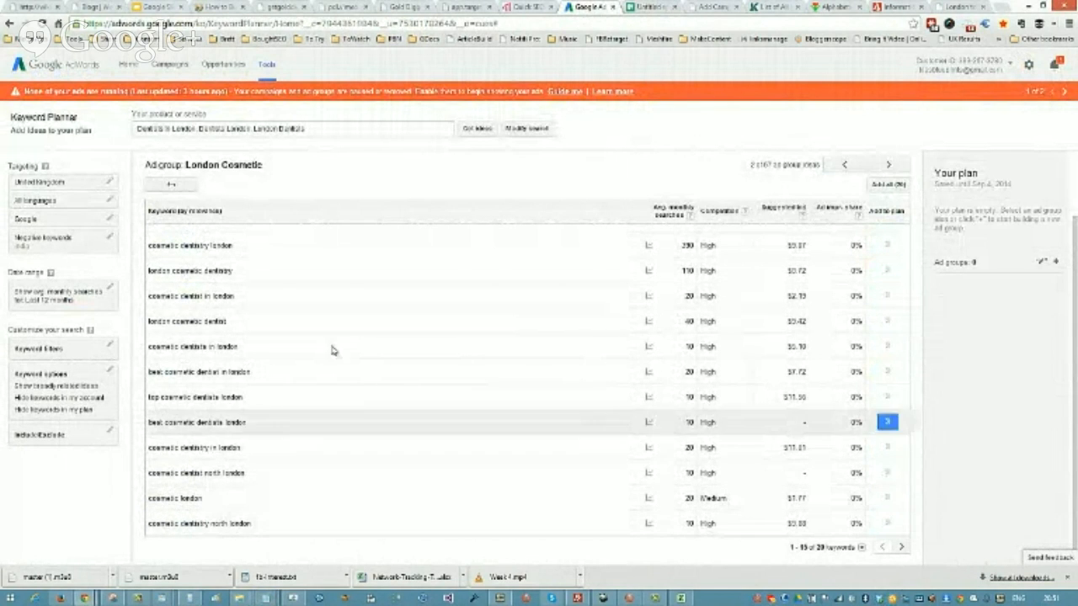
{"action": "left_click", "coordinate": [644, 9]}
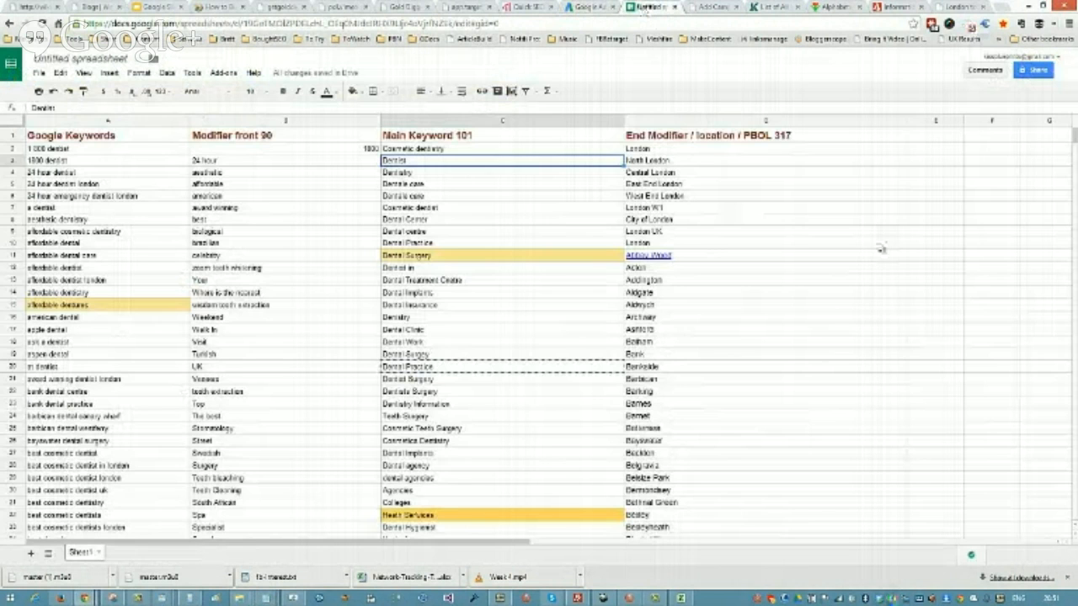
{"action": "left_click", "coordinate": [879, 245]}
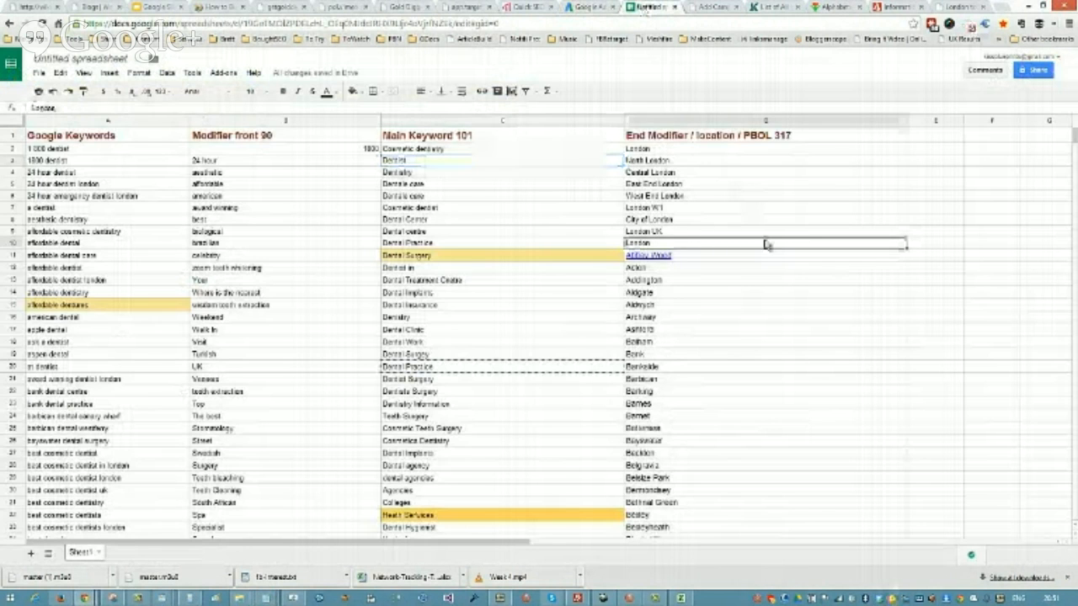